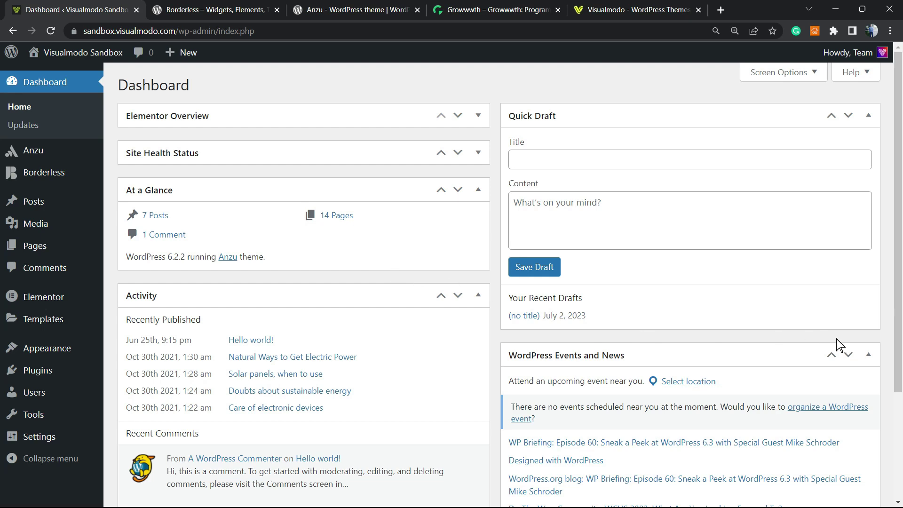
# Switch to the Borderless plugin tab and scroll down to its description and version details.
pyautogui.scroll(-3, 780, 347)
pyautogui.click(217, 9)
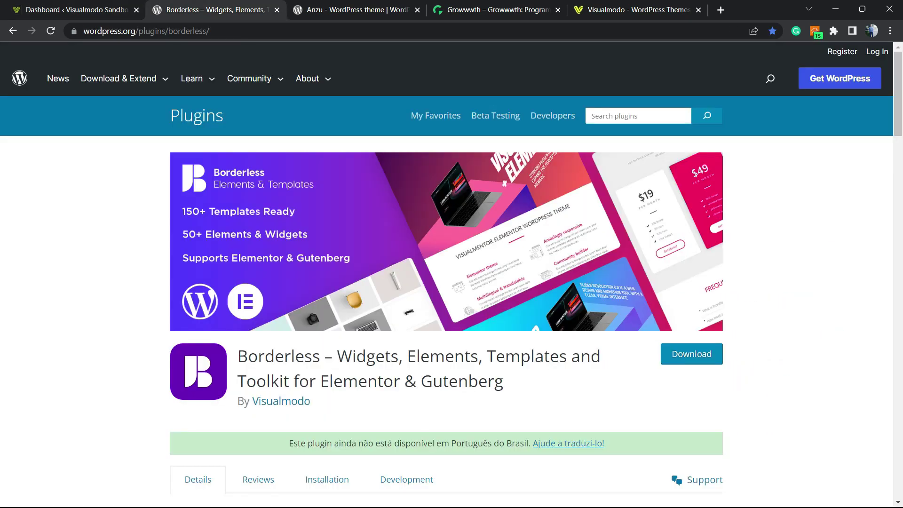
pyautogui.scroll(-5, 793, 408)
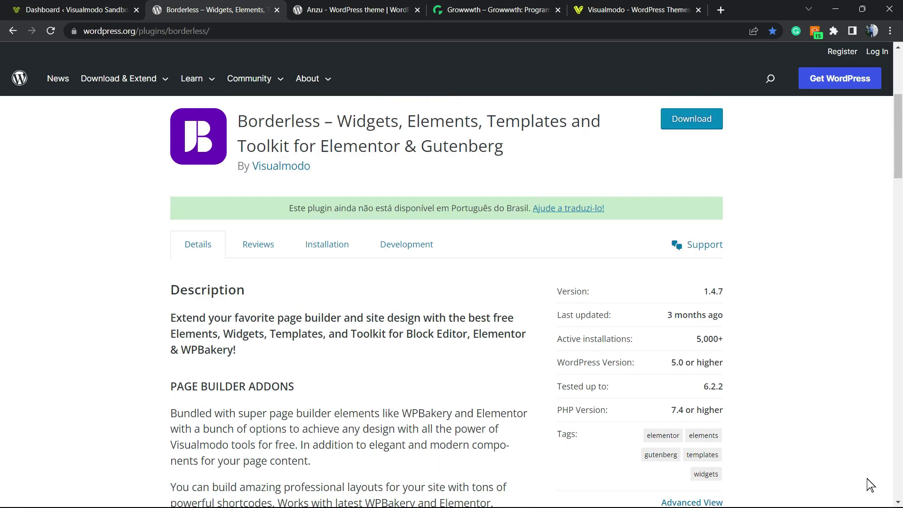
pyautogui.click(878, 490)
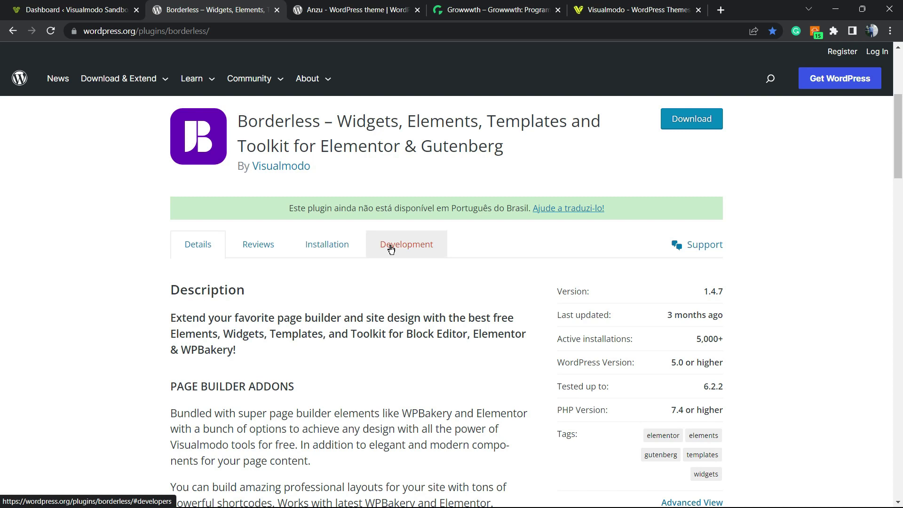
# Go back to the Visualmodo Sandbox admin dashboard tab and scroll to the top.
pyautogui.hotkey('ctrl', 'shift', 'Tab')
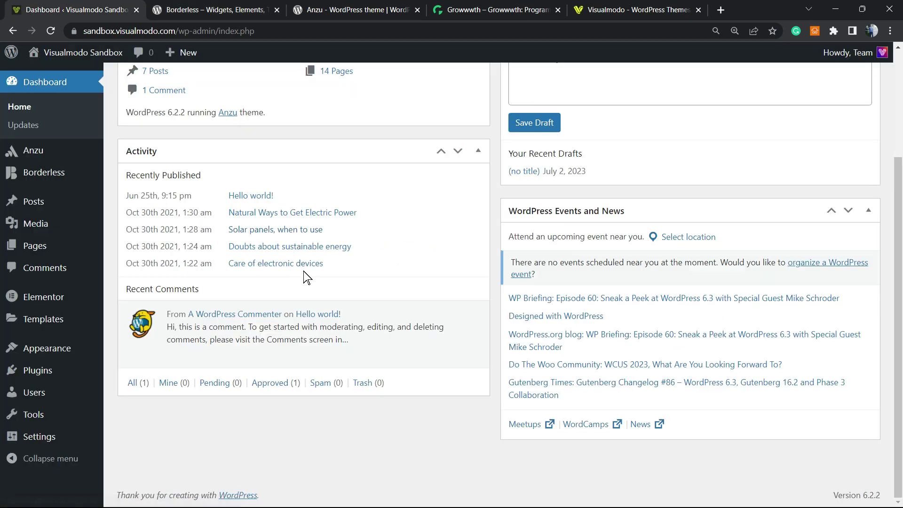
pyautogui.scroll(1, 382, 243)
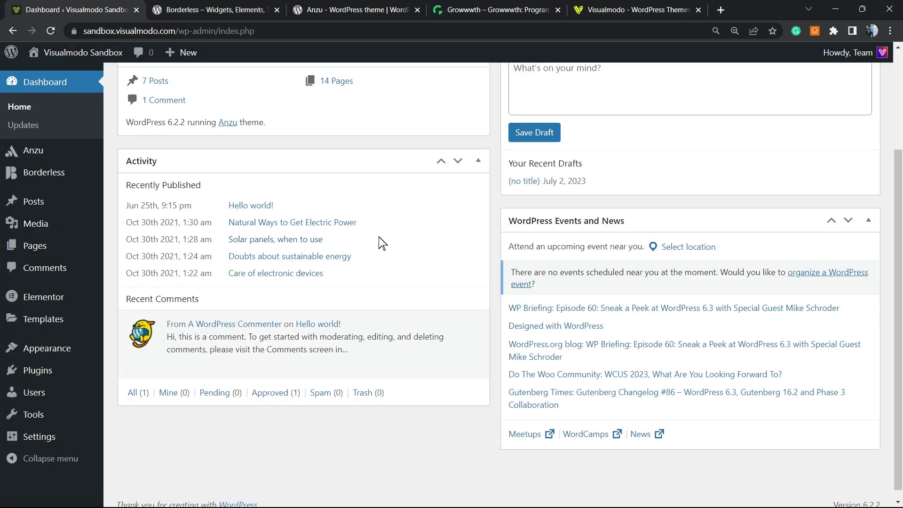
pyautogui.scroll(3, 382, 243)
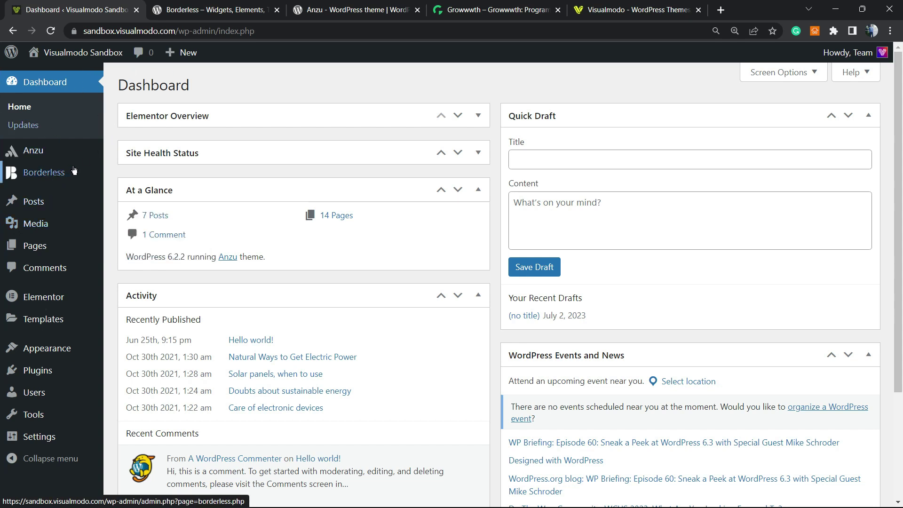
# Under Plugins > Add New, search the directory for 'WPFront Scroll Top'.
pyautogui.moveTo(46, 371)
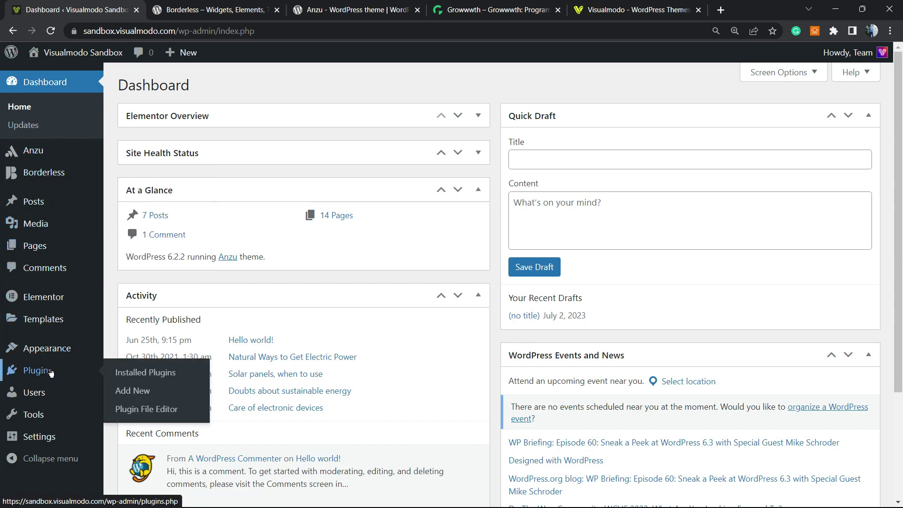
pyautogui.click(151, 391)
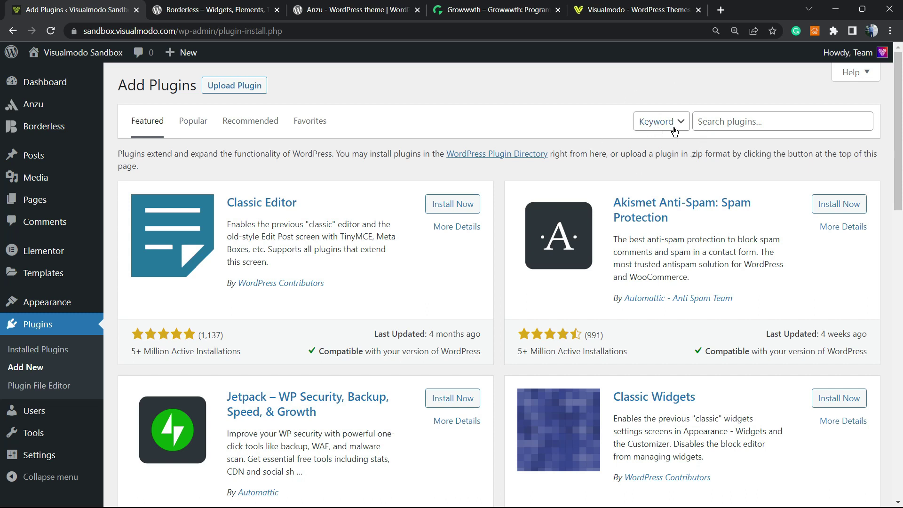
pyautogui.click(753, 126)
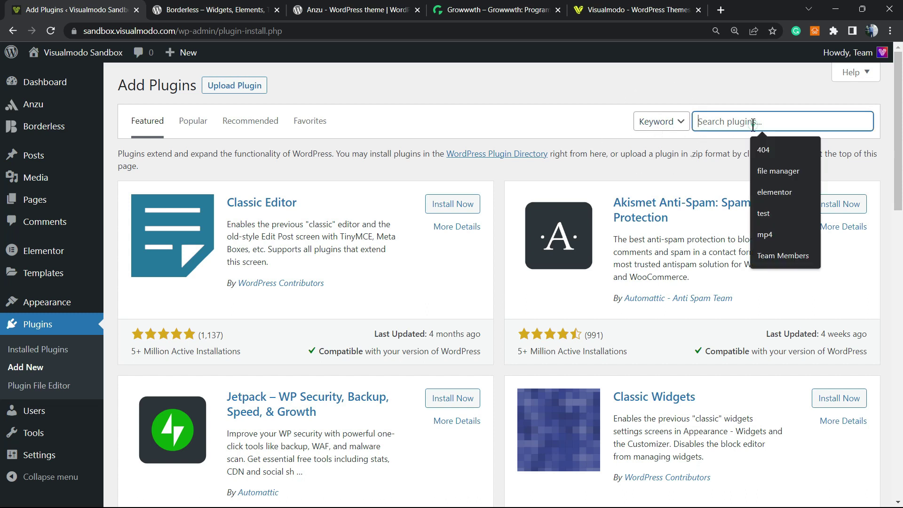
pyautogui.write('WPFront Scroll Top')
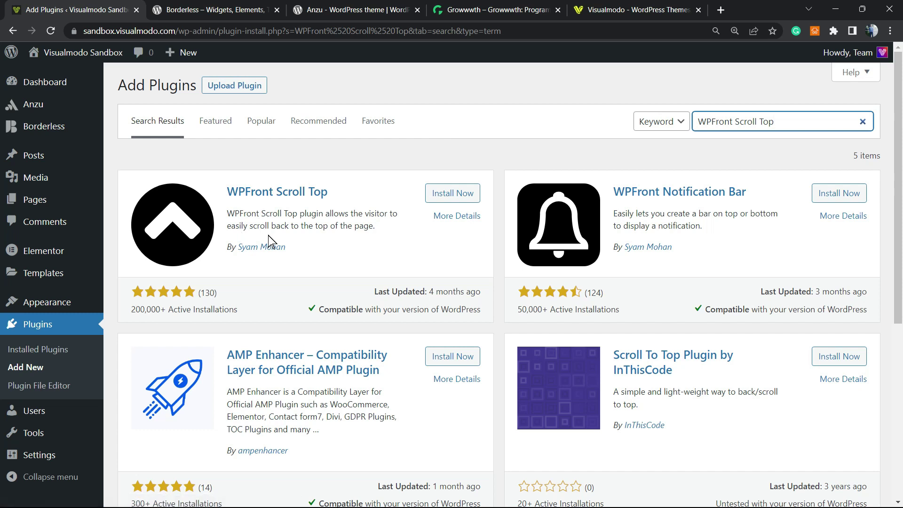
# Install WPFront Scroll Top and activate it.
pyautogui.click(439, 203)
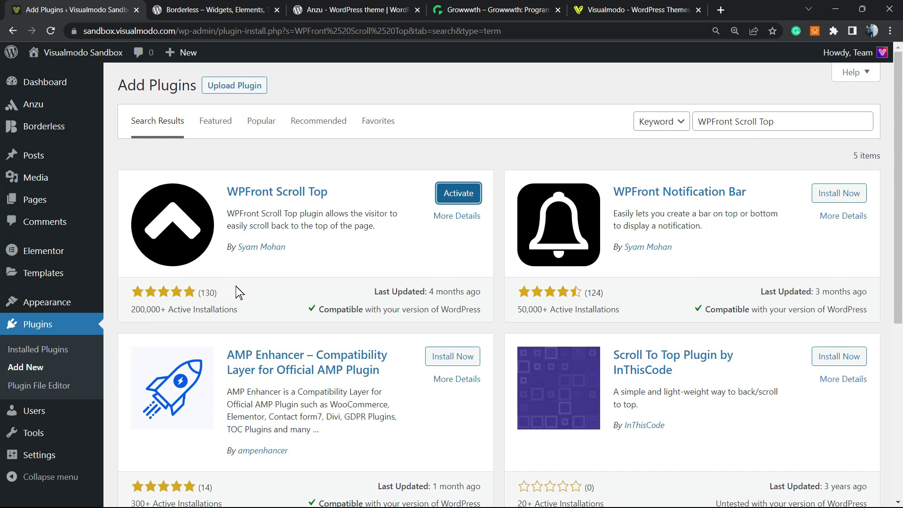
pyautogui.click(455, 196)
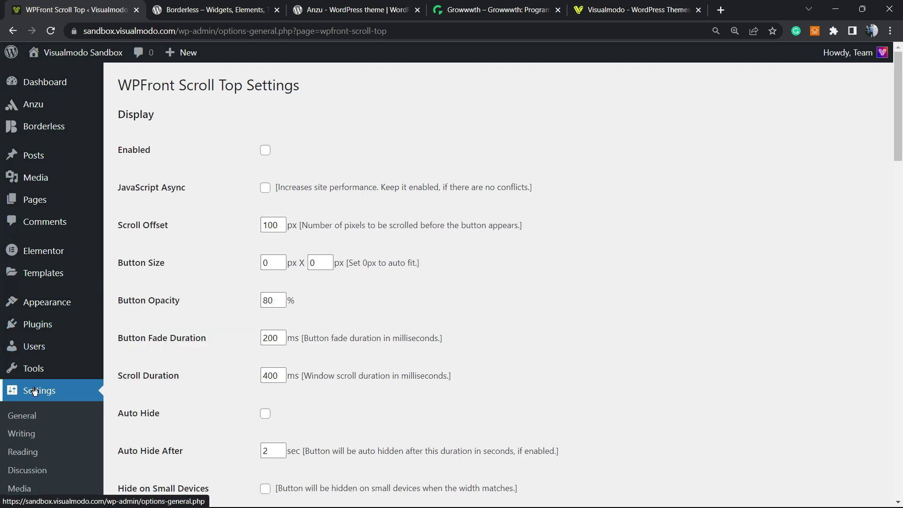
# Zoom the WPFront Scroll Top settings page to 150% and tick Enabled.
pyautogui.scroll(-1, 71, 391)
pyautogui.scroll(-5, 71, 391)
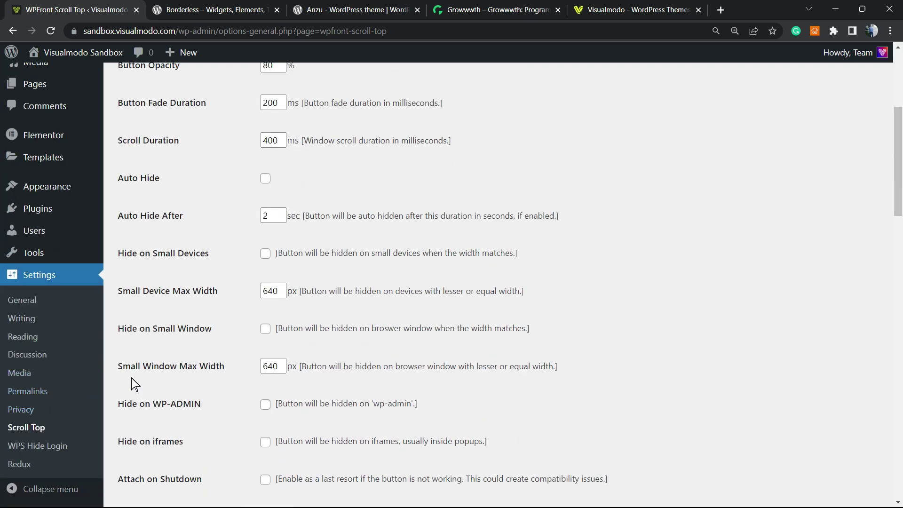
pyautogui.scroll(5, 182, 340)
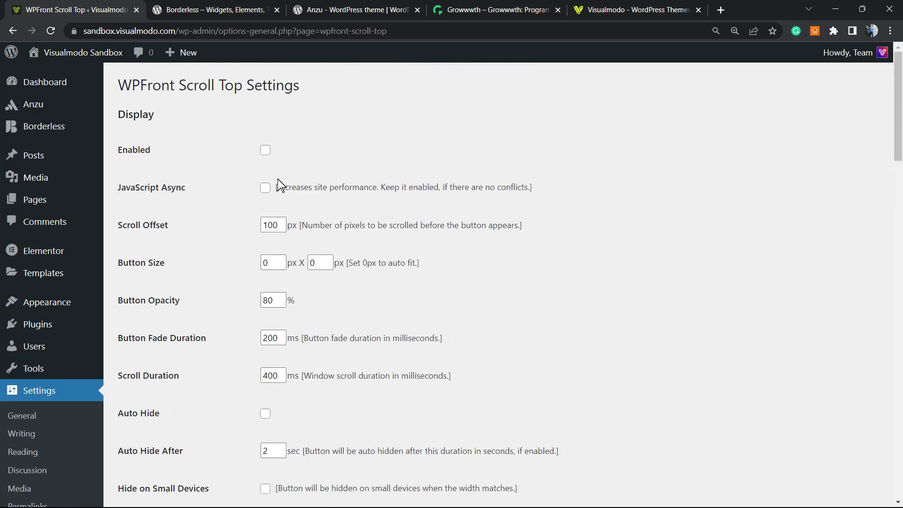
pyautogui.hotkey('ctrl', '+')
pyautogui.hotkey('ctrl', '+')
pyautogui.hotkey('ctrl', '+')
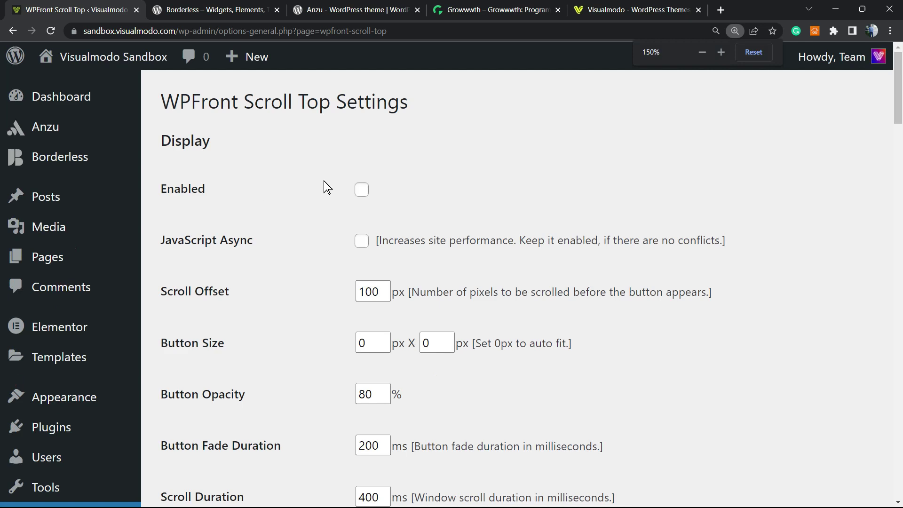
pyautogui.click(362, 190)
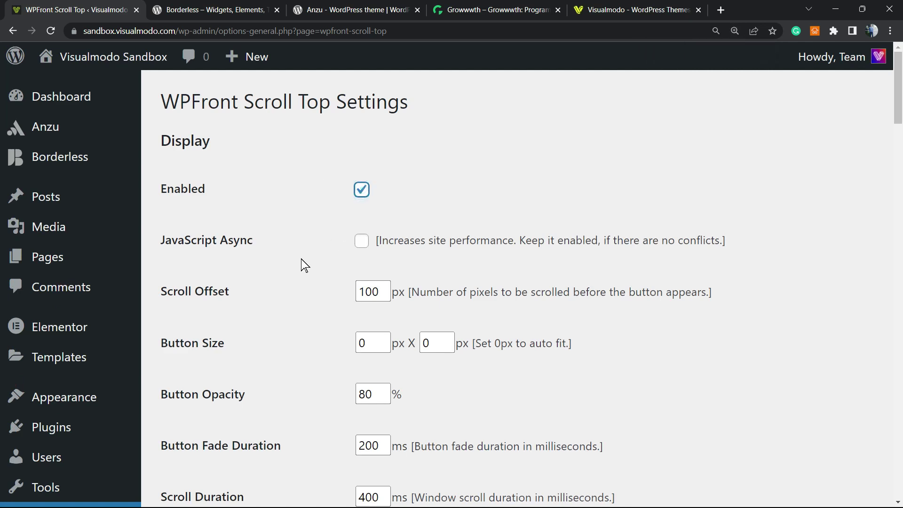
pyautogui.scroll(-2, 246, 349)
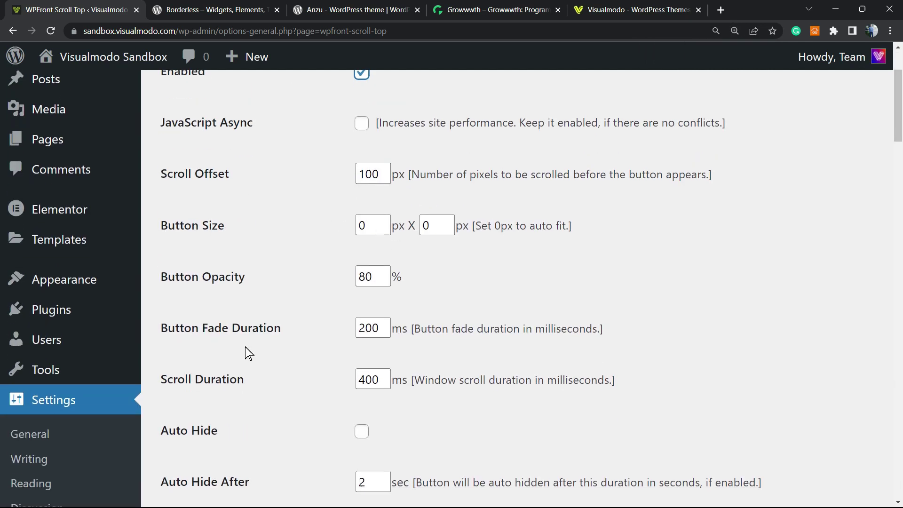
pyautogui.scroll(2, 318, 237)
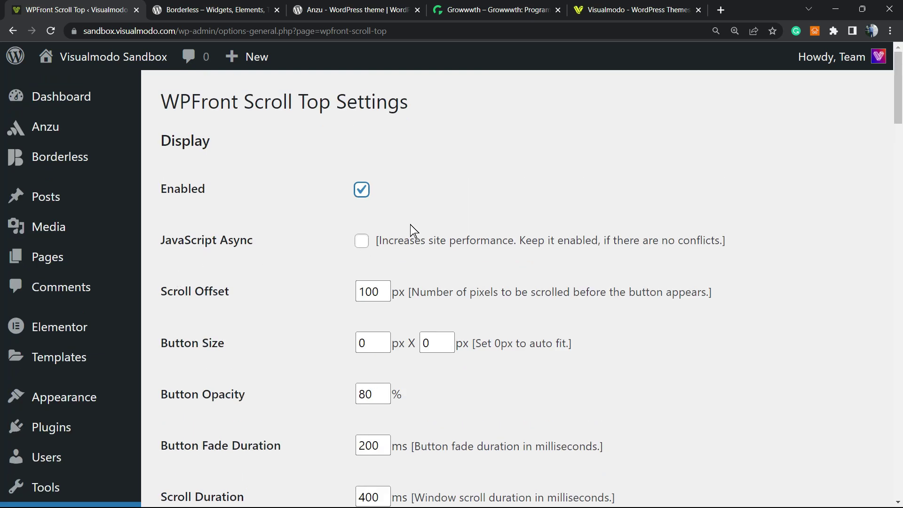
pyautogui.scroll(-2, 395, 212)
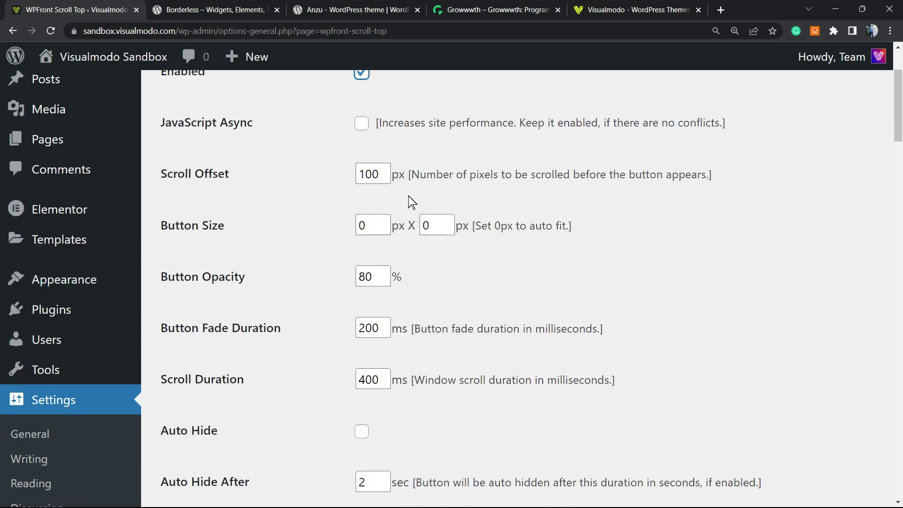
pyautogui.scroll(2, 409, 201)
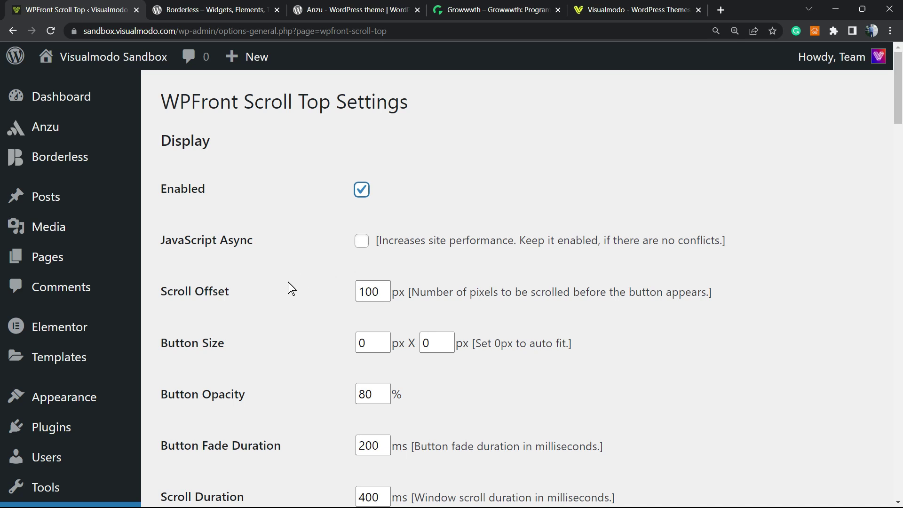
pyautogui.click(380, 292)
# Change the Scroll Offset value from 100 to 400 px.
pyautogui.click(432, 292)
pyautogui.click(374, 291)
pyautogui.click(365, 290)
pyautogui.click(315, 316)
pyautogui.scroll(-2, 328, 329)
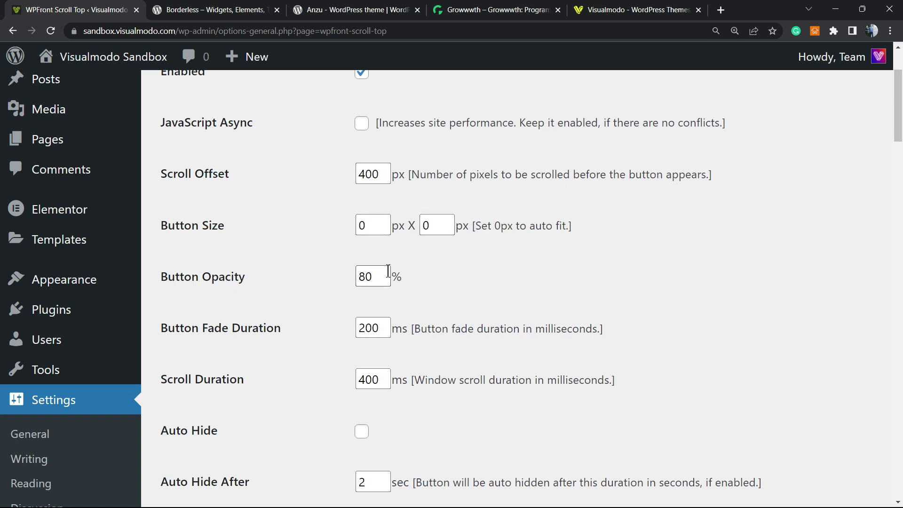
pyautogui.scroll(-2, 329, 279)
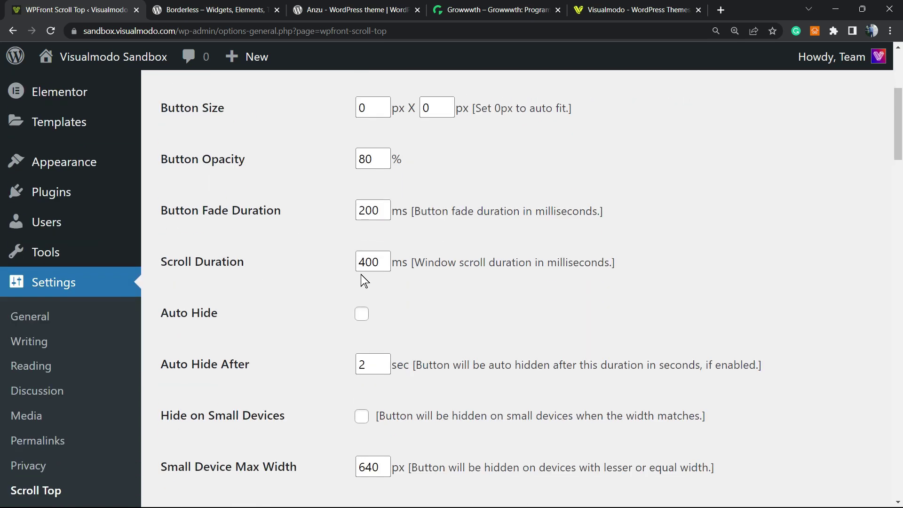
pyautogui.scroll(-2, 346, 272)
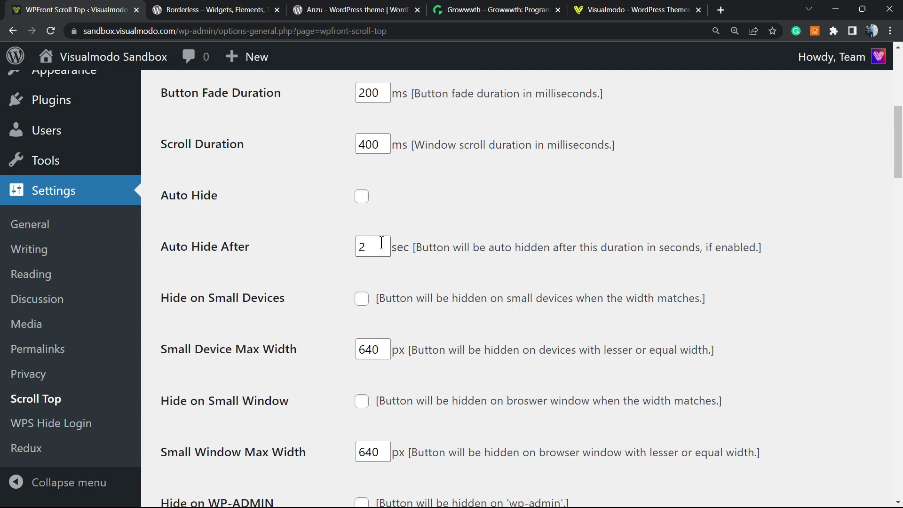
pyautogui.scroll(-2, 351, 243)
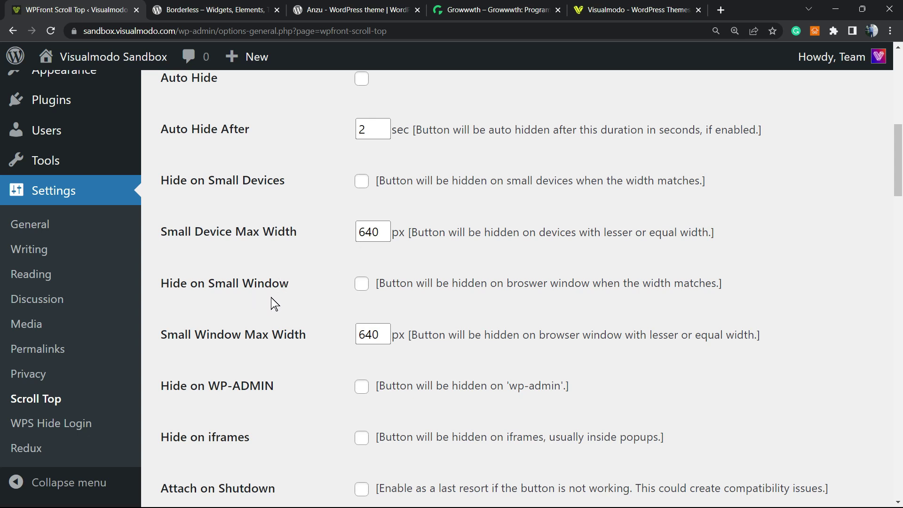
pyautogui.scroll(-3, 371, 281)
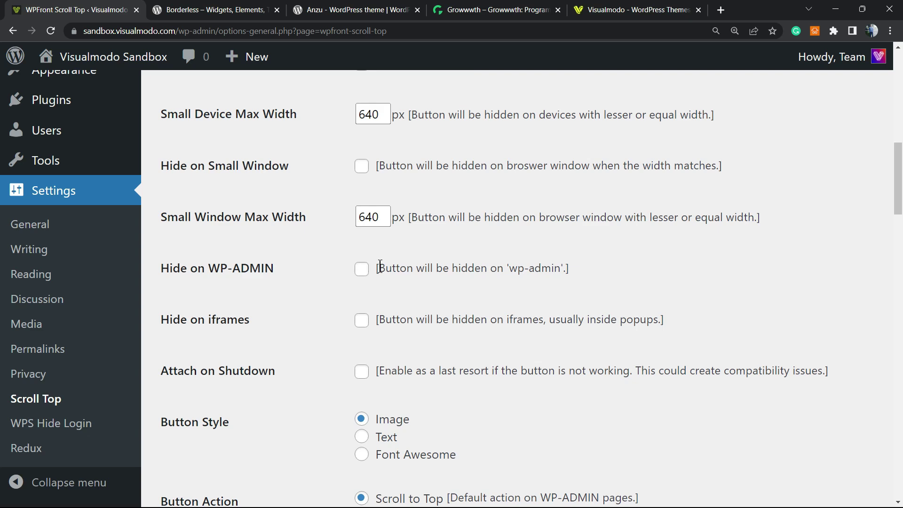
pyautogui.scroll(-5, 483, 262)
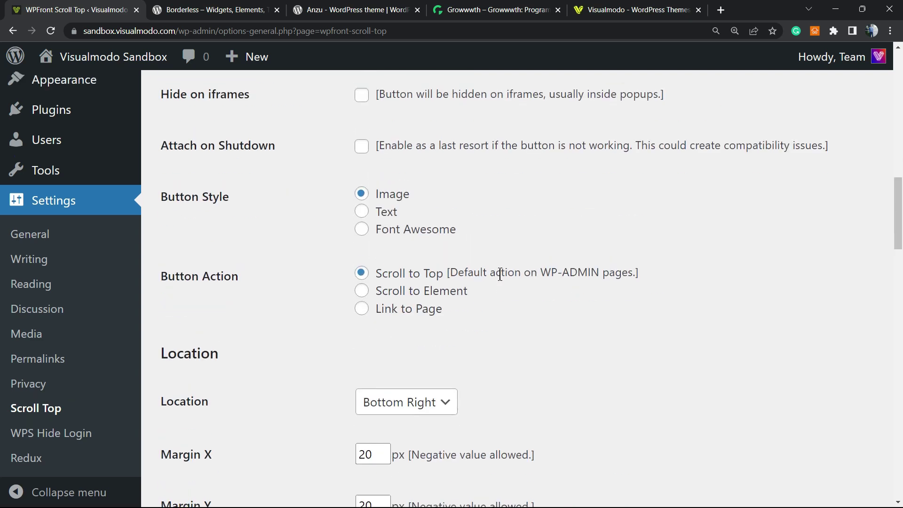
pyautogui.scroll(5, 498, 268)
pyautogui.scroll(-3, 470, 280)
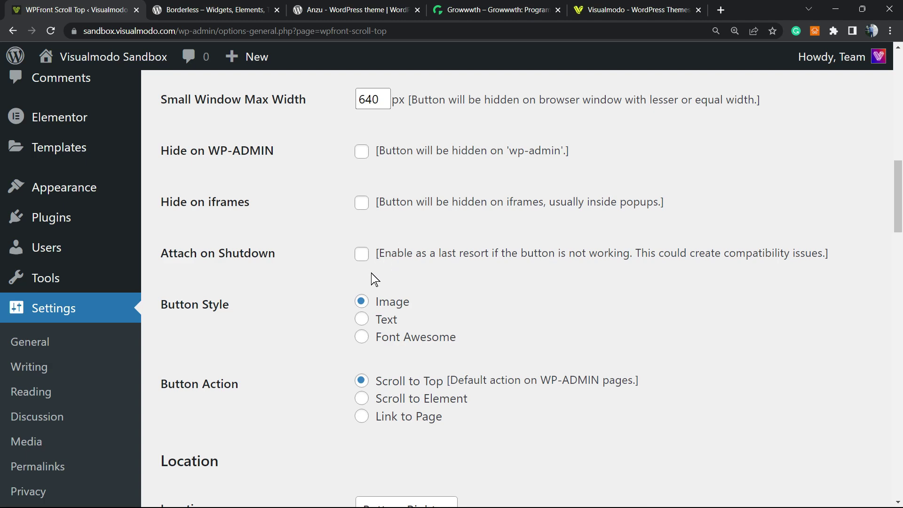
pyautogui.scroll(-2, 372, 274)
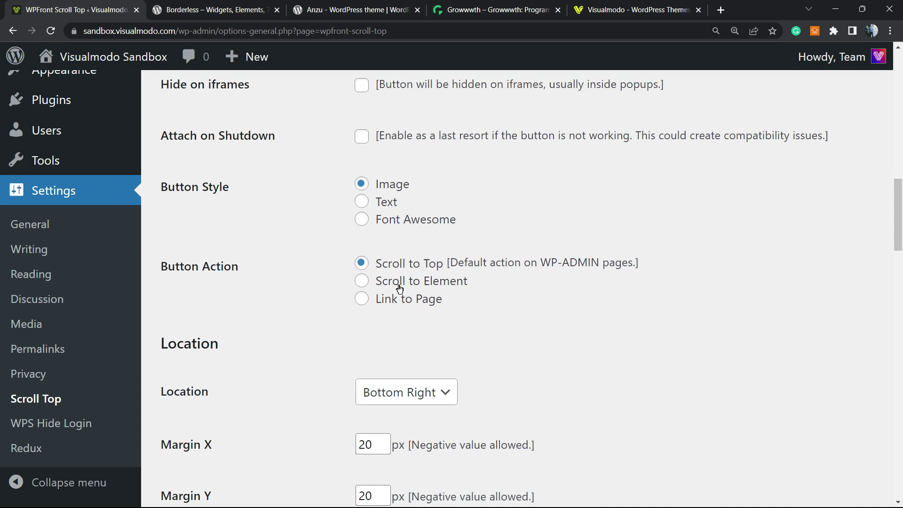
# Set the Button Action to Scroll to Top after trying the other action options.
pyautogui.click(416, 281)
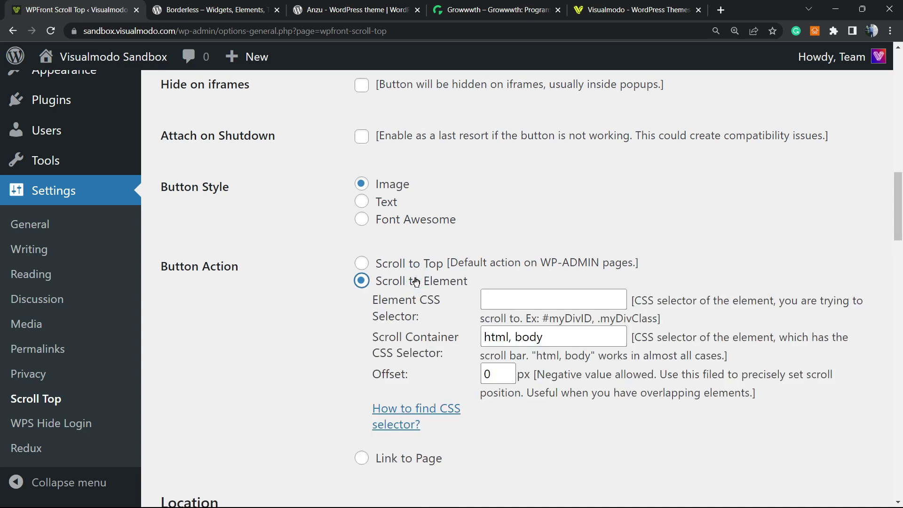
pyautogui.click(404, 264)
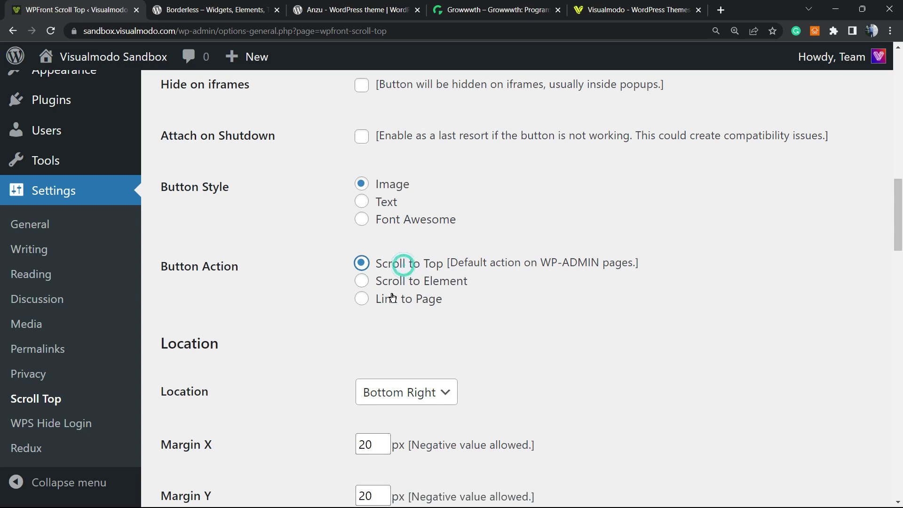
pyautogui.click(393, 297)
pyautogui.click(407, 269)
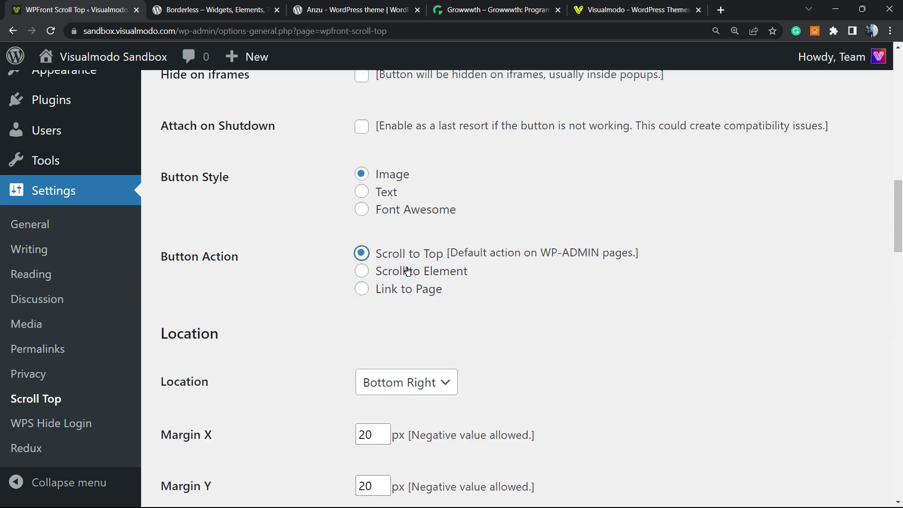
# Check the Location choices and keep the button at Bottom Right.
pyautogui.scroll(-2, 408, 272)
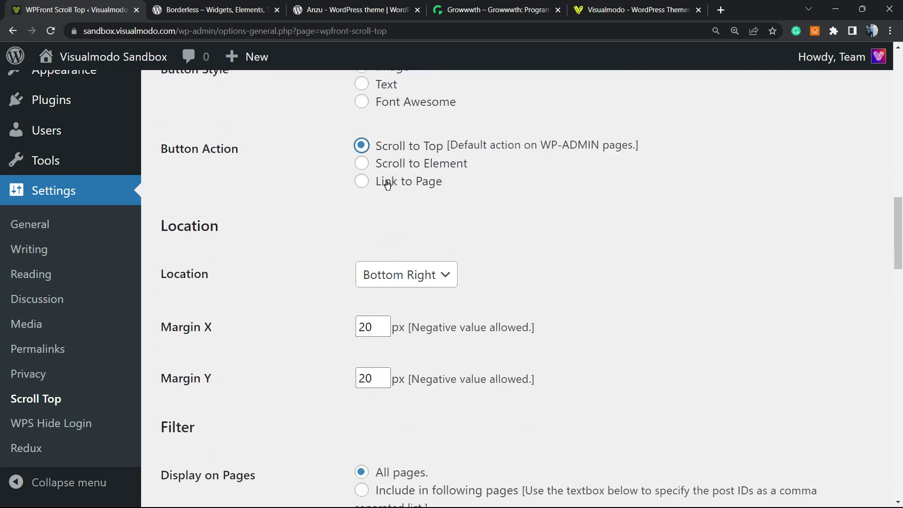
pyautogui.scroll(-2, 284, 267)
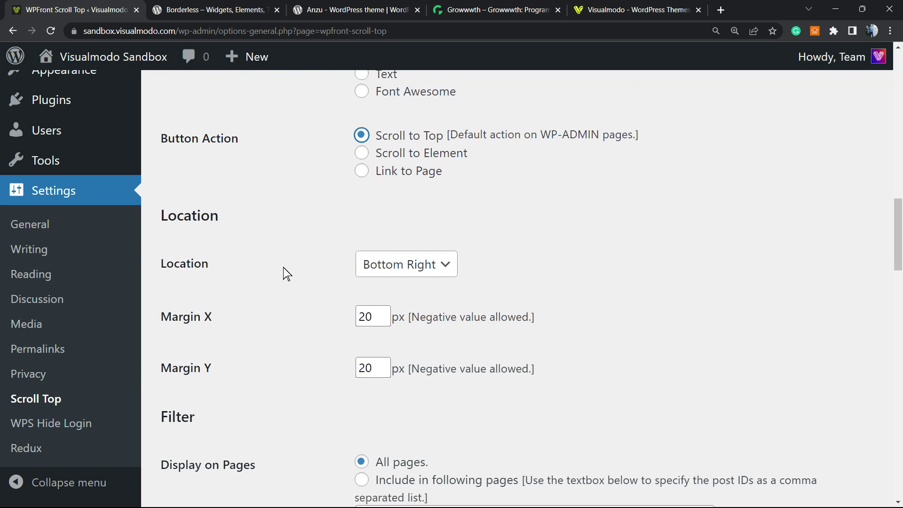
pyautogui.click(419, 158)
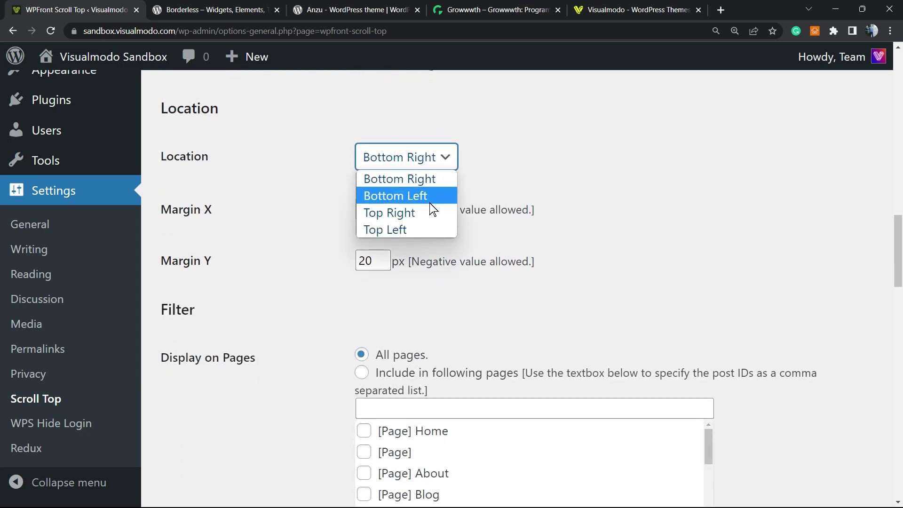
pyautogui.click(316, 165)
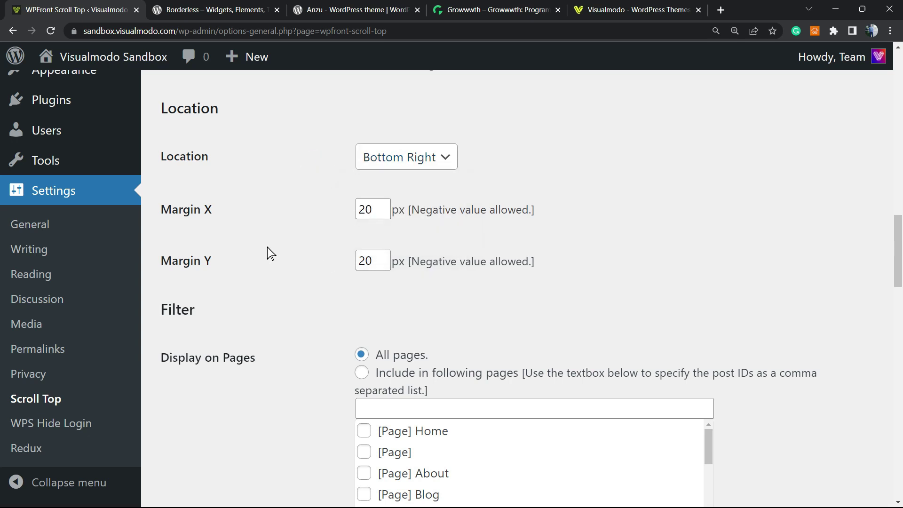
pyautogui.scroll(-2, 291, 221)
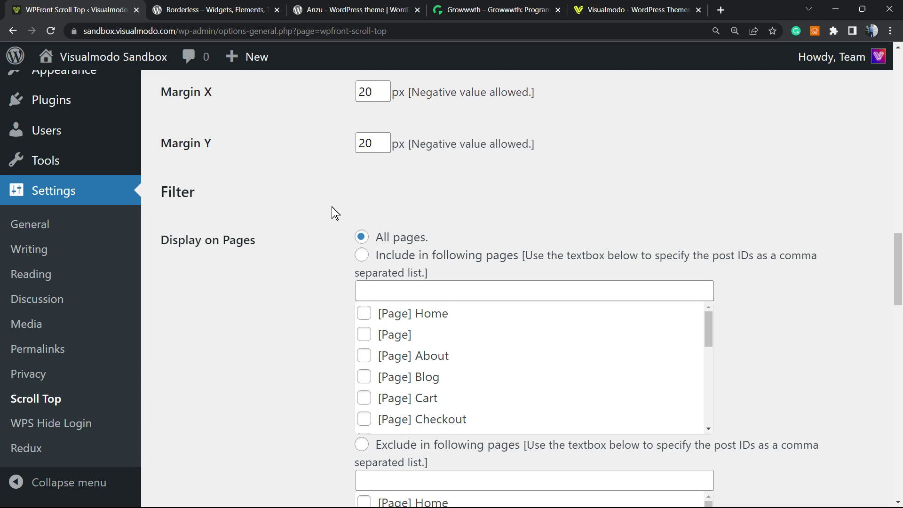
# Save the settings with the default grey round arrow image, then open Visit Site in a new tab.
pyautogui.scroll(-5, 366, 346)
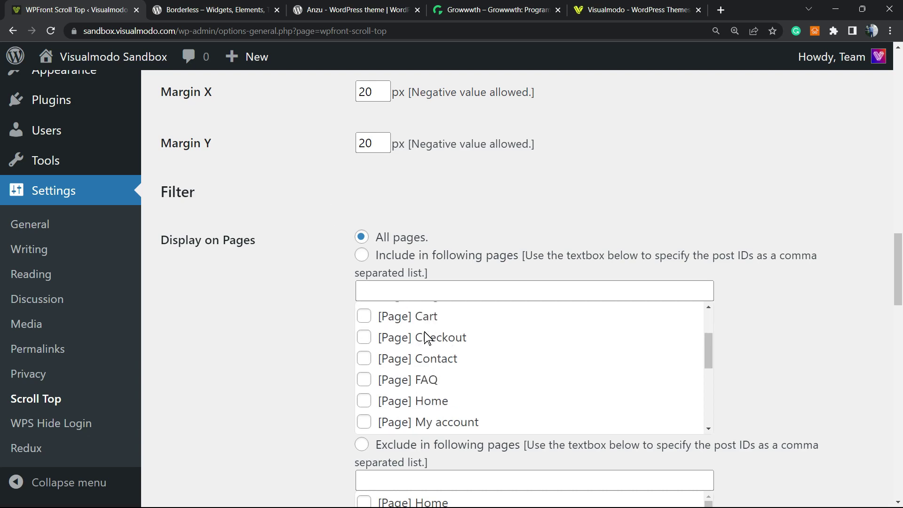
pyautogui.scroll(-4, 306, 327)
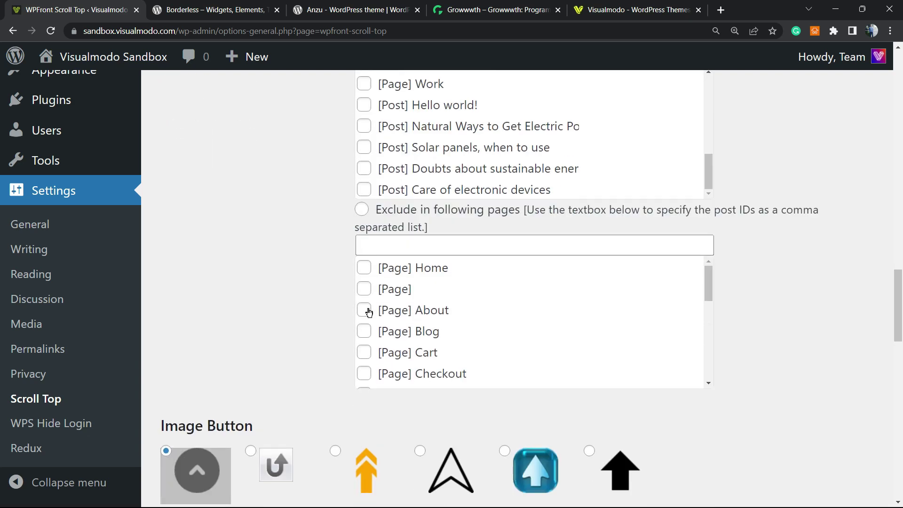
pyautogui.scroll(-3, 369, 309)
pyautogui.scroll(-5, 311, 313)
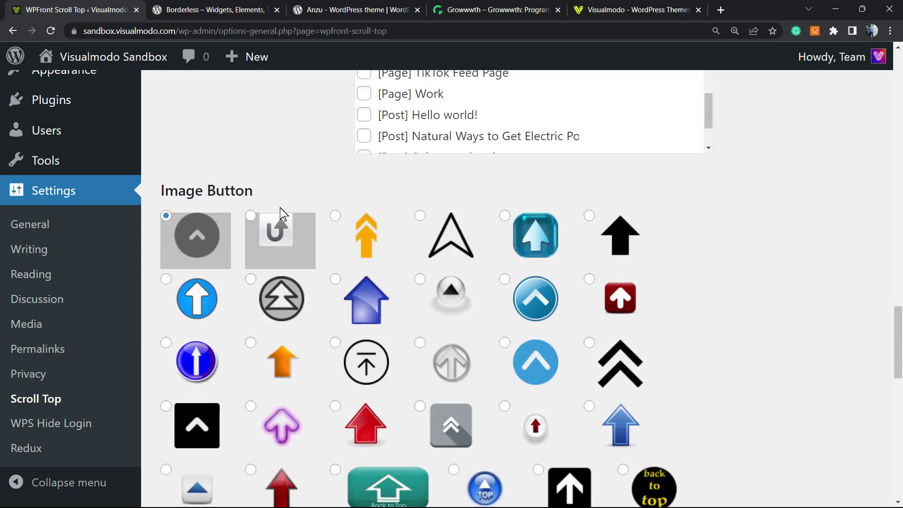
pyautogui.scroll(-3, 306, 202)
pyautogui.scroll(-7, 302, 209)
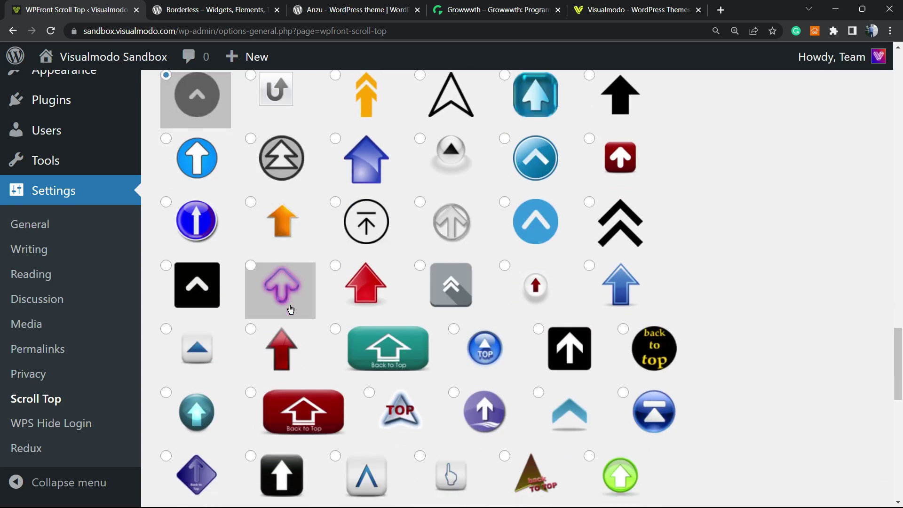
pyautogui.scroll(-6, 490, 260)
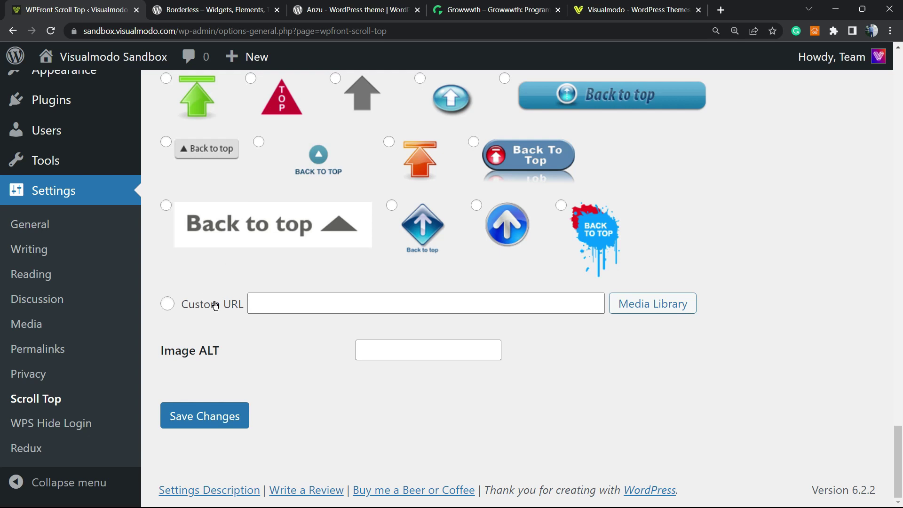
pyautogui.click(302, 305)
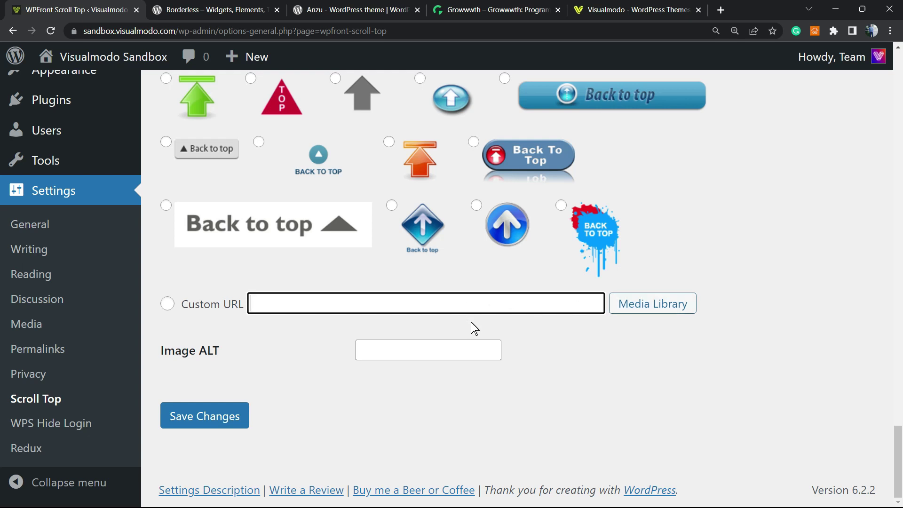
pyautogui.click(216, 417)
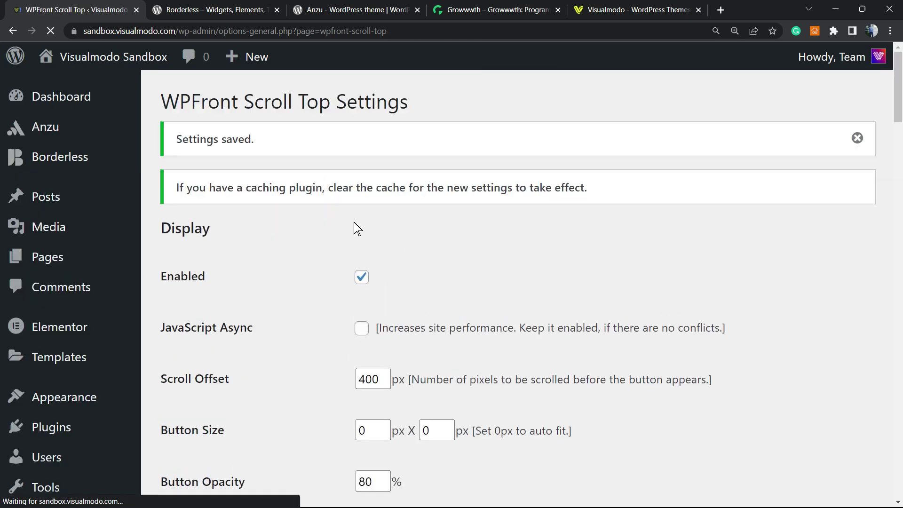
pyautogui.moveTo(96, 63)
pyautogui.rightClick(94, 80)
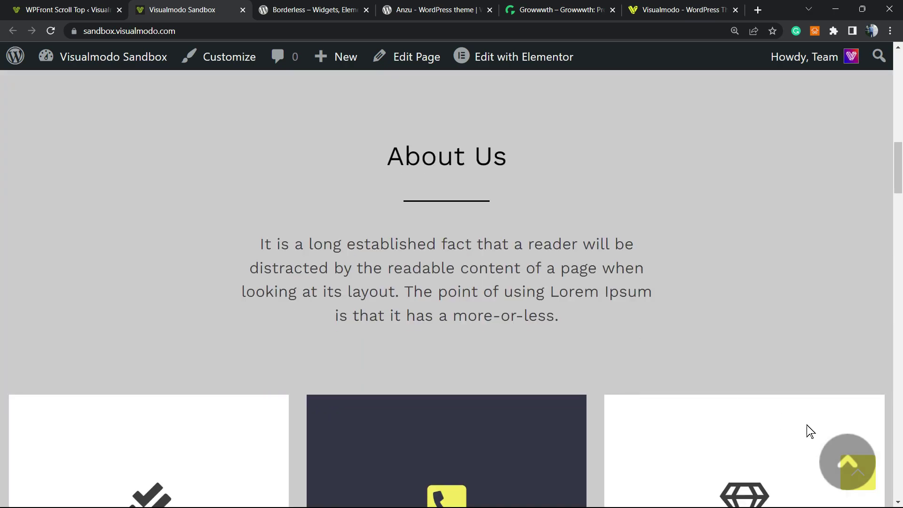
pyautogui.scroll(-10, 847, 470)
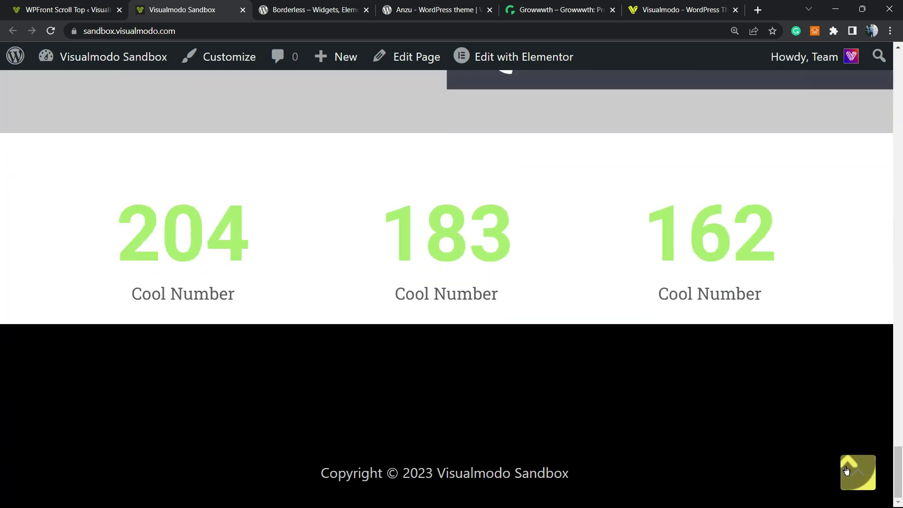
# Scroll down the live site and test the new scroll-to-top button.
pyautogui.click(849, 468)
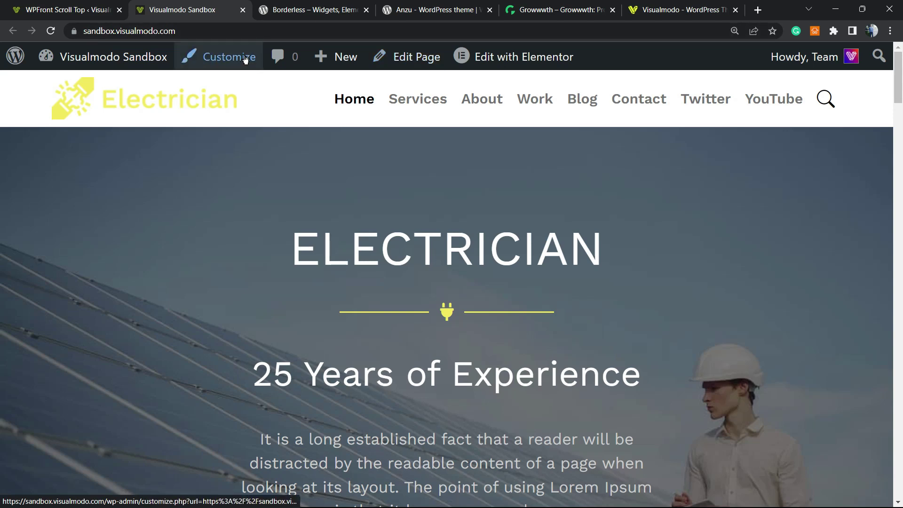
# In the Customizer's Scroll To Top section, turn off Scroll Up Button and publish.
pyautogui.click(219, 63)
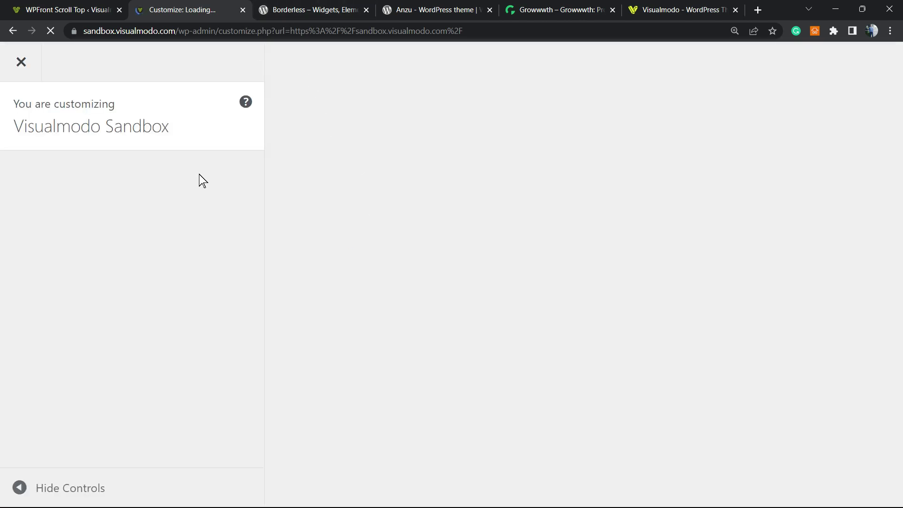
pyautogui.scroll(-3, 140, 298)
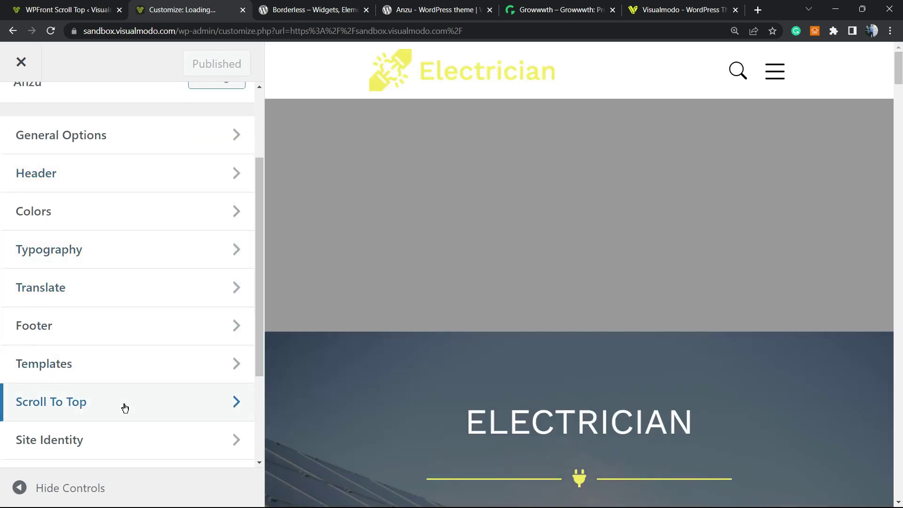
pyautogui.click(123, 404)
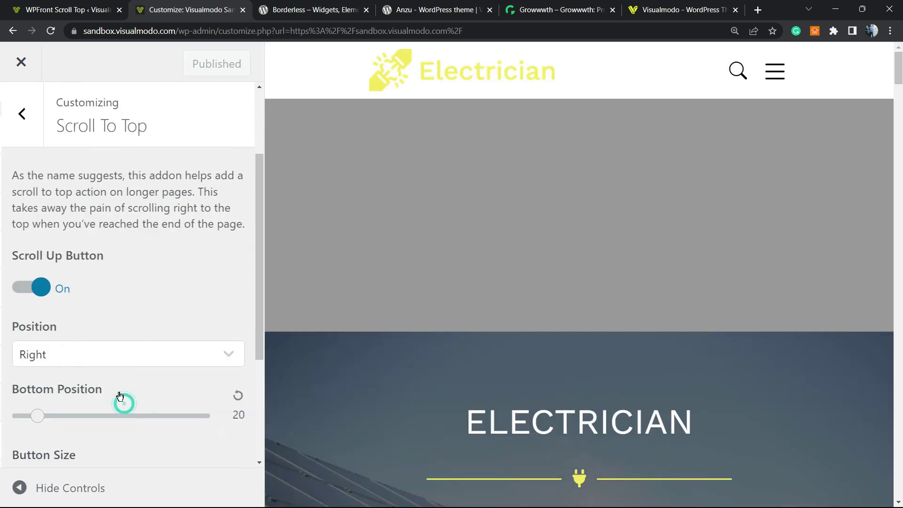
pyautogui.click(30, 289)
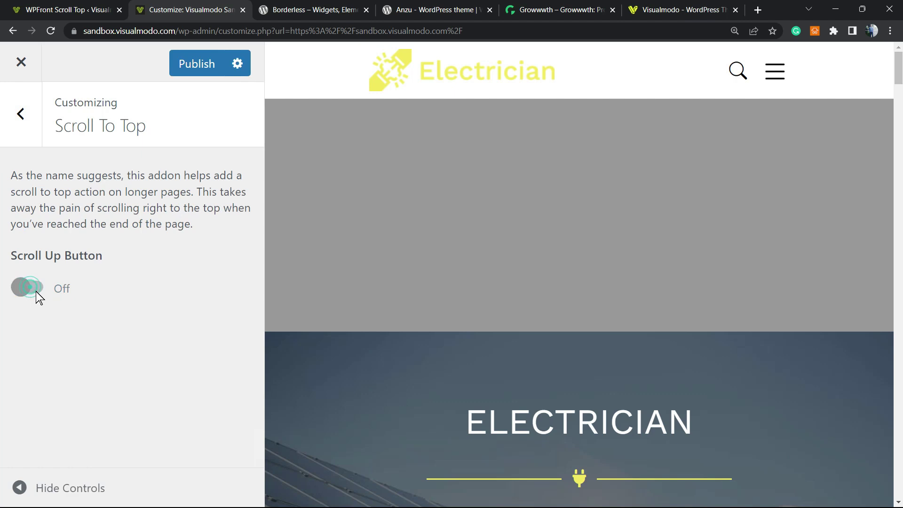
pyautogui.click(202, 65)
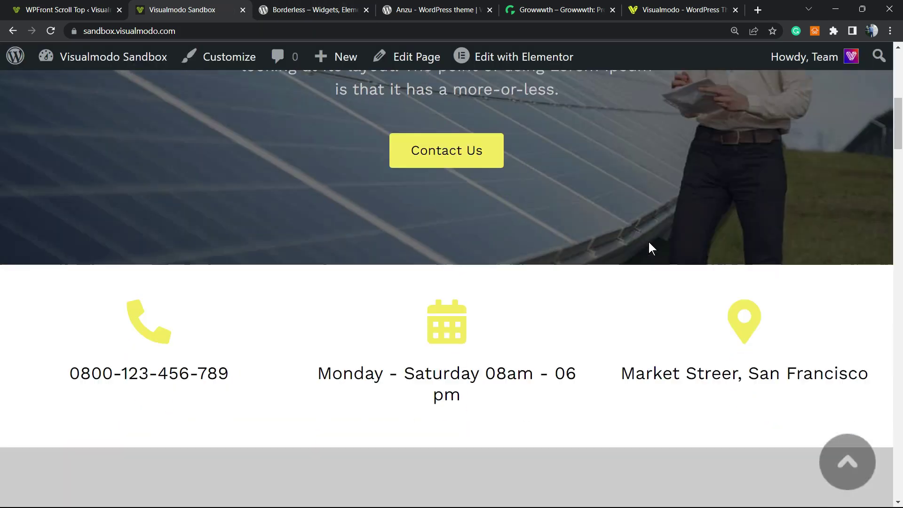
# In the WPFront Scroll Top settings, enable Hide on WP-ADMIN.
pyautogui.scroll(-8, 649, 246)
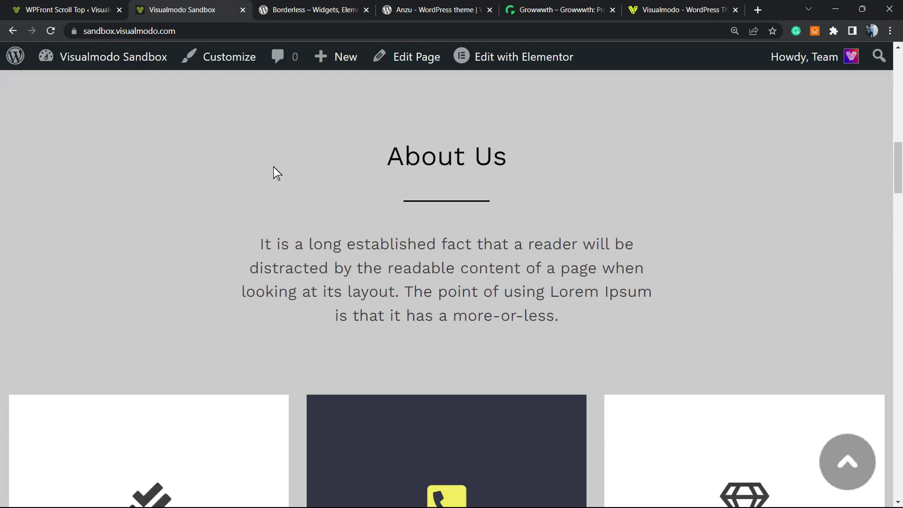
pyautogui.hotkey('ctrl', 'shift', 'Tab')
pyautogui.scroll(-20, 344, 249)
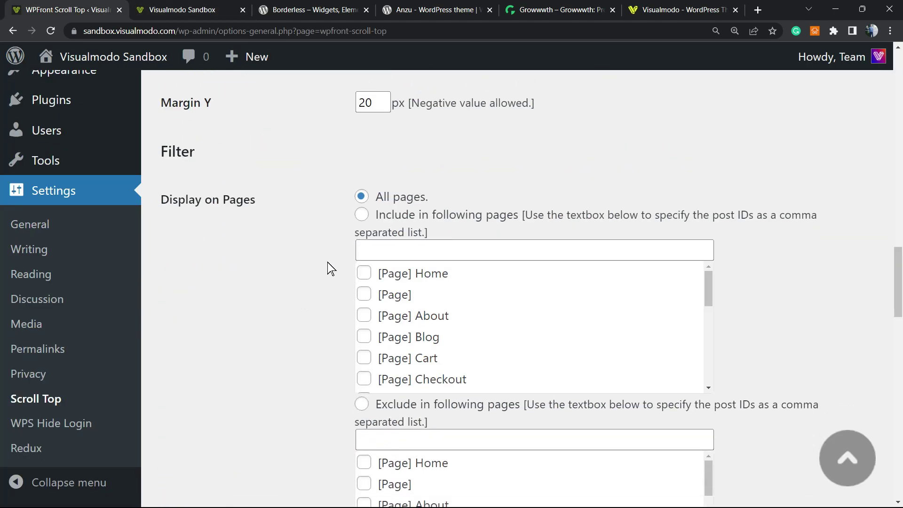
pyautogui.scroll(-6, 337, 295)
pyautogui.scroll(2, 513, 324)
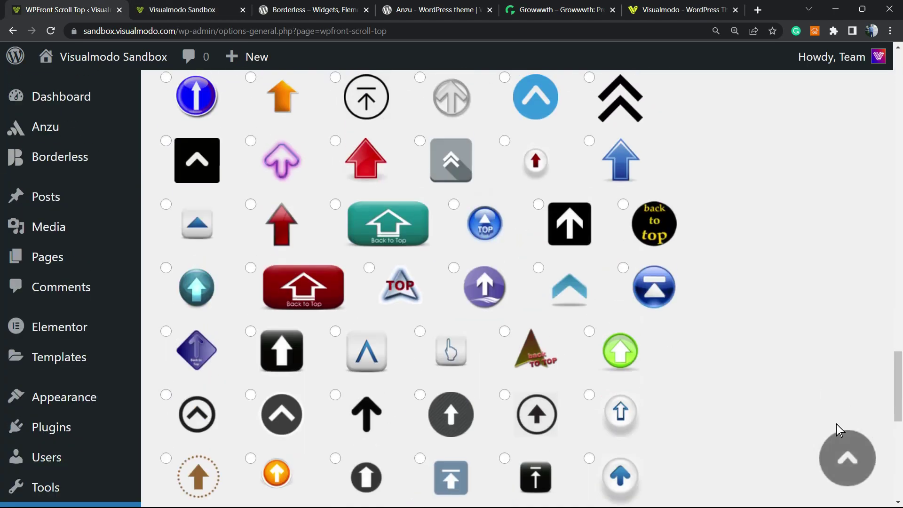
pyautogui.scroll(20, 473, 343)
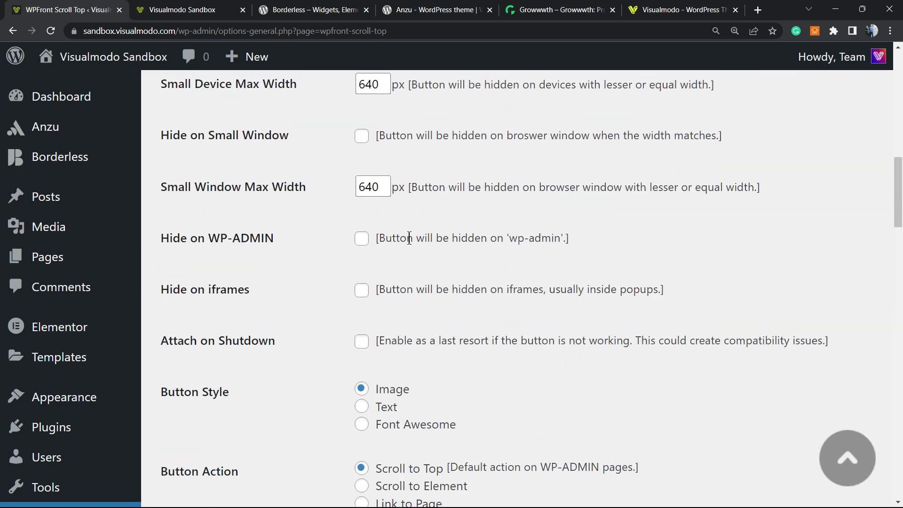
pyautogui.click(408, 237)
pyautogui.click(360, 237)
# Choose the dark circle white-arrow button image and save the settings.
pyautogui.scroll(-10, 295, 290)
pyautogui.scroll(-15, 294, 291)
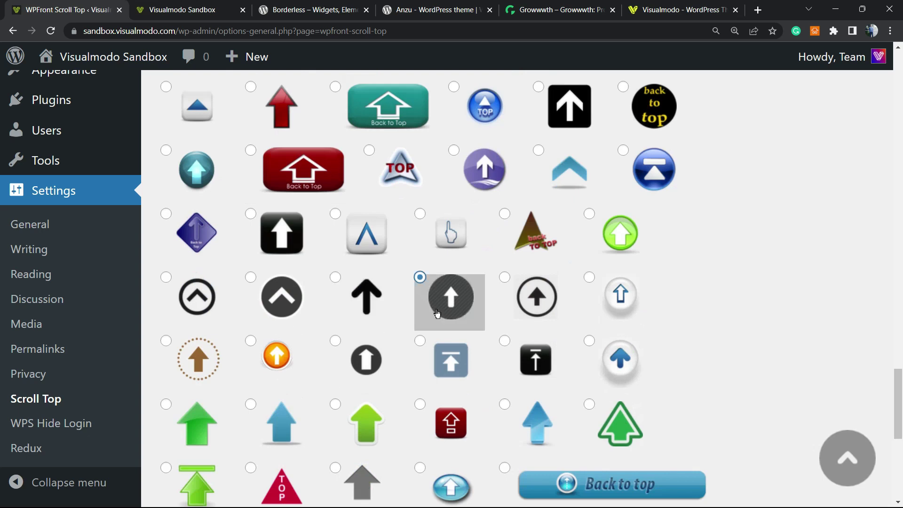
pyautogui.click(529, 298)
pyautogui.scroll(-5, 247, 394)
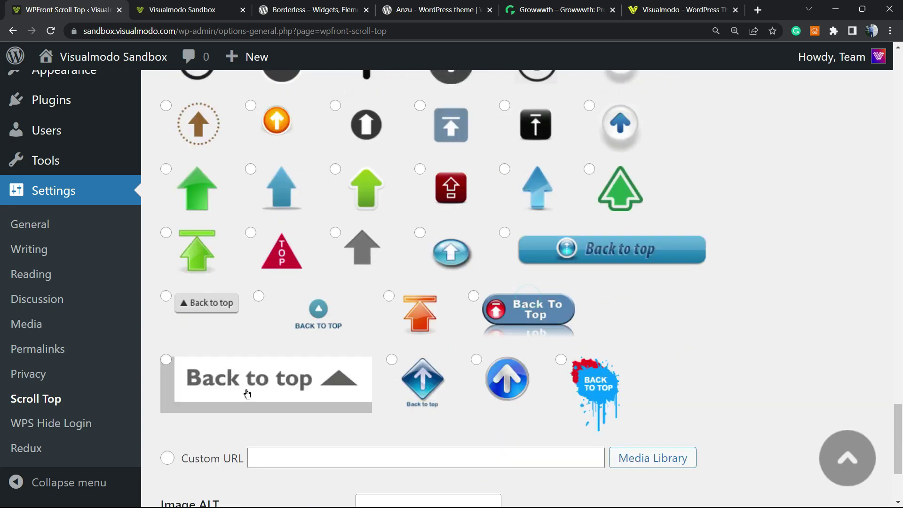
pyautogui.scroll(-3, 254, 376)
pyautogui.click(212, 417)
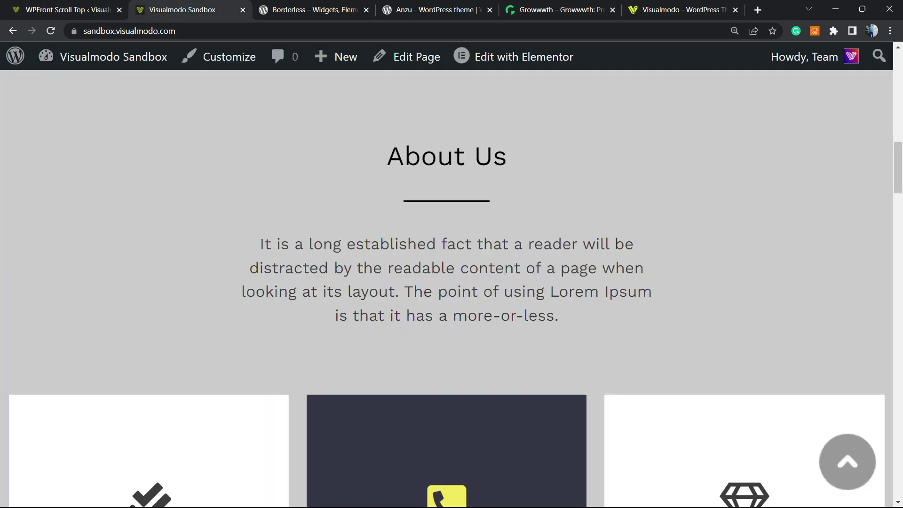
# Scroll down the live Electrician page, then use the new dark-circle arrow to return to the top hero.
pyautogui.click(207, 10)
pyautogui.scroll(-10, 316, 214)
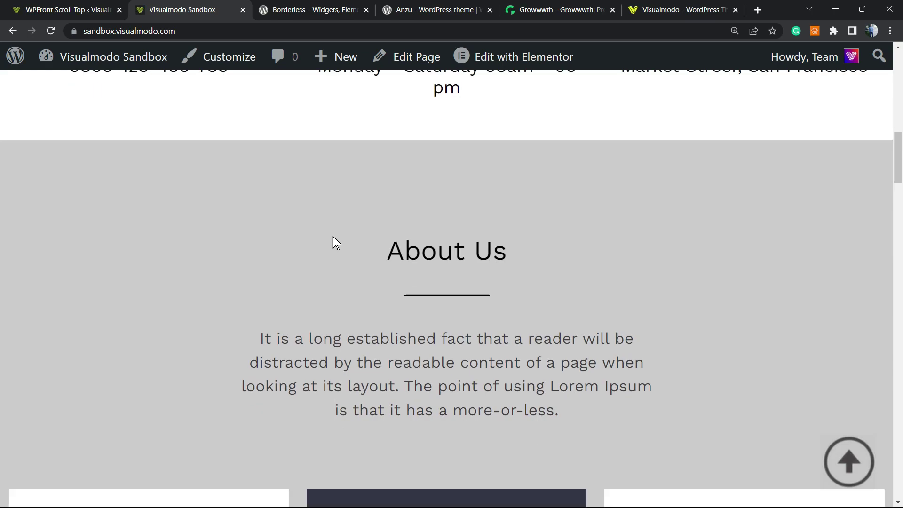
pyautogui.scroll(-20, 338, 240)
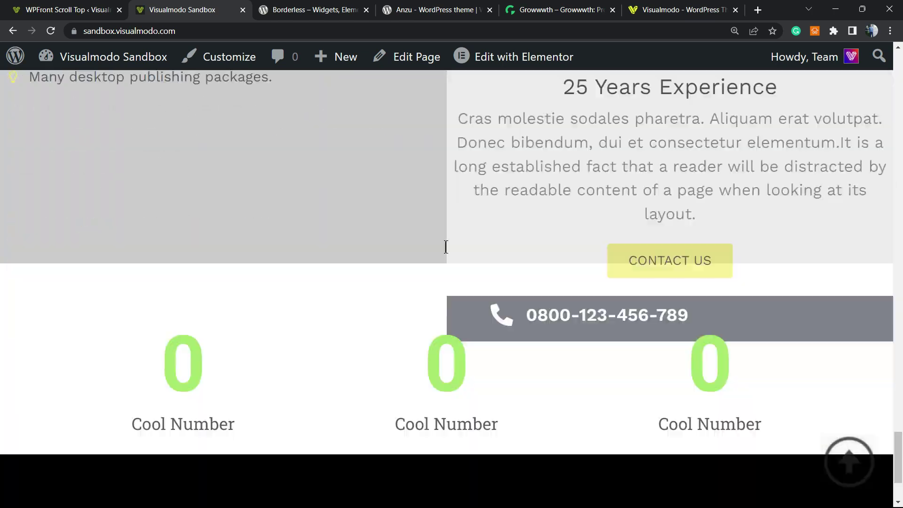
pyautogui.scroll(20, 518, 343)
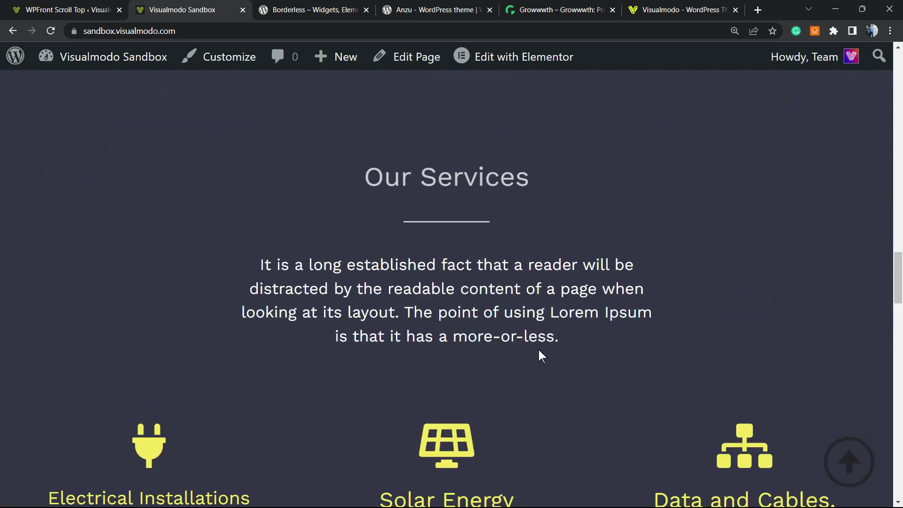
pyautogui.scroll(20, 551, 332)
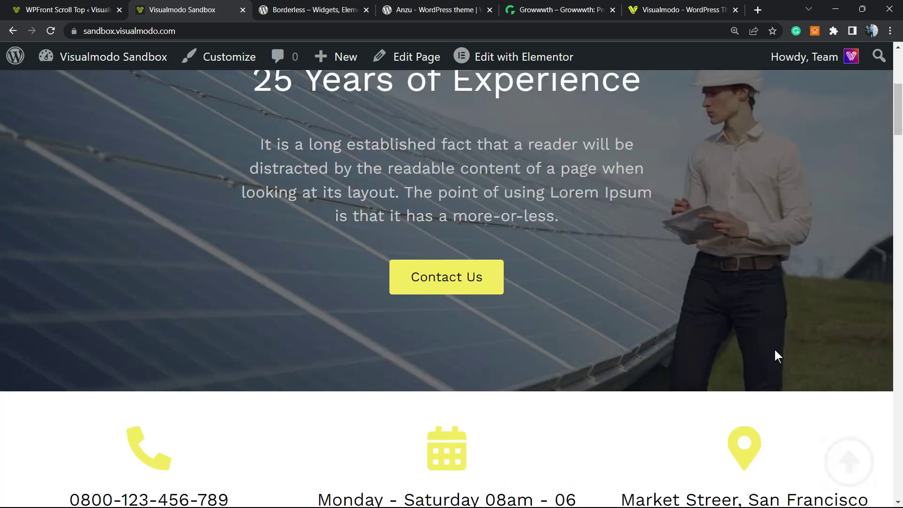
pyautogui.scroll(-20, 840, 447)
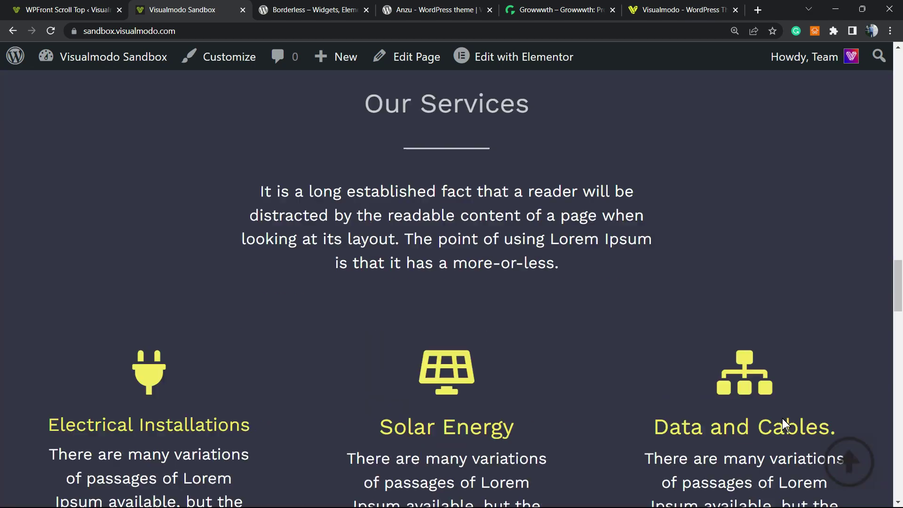
pyautogui.scroll(-5, 823, 464)
pyautogui.scroll(2, 828, 463)
pyautogui.scroll(-4, 833, 464)
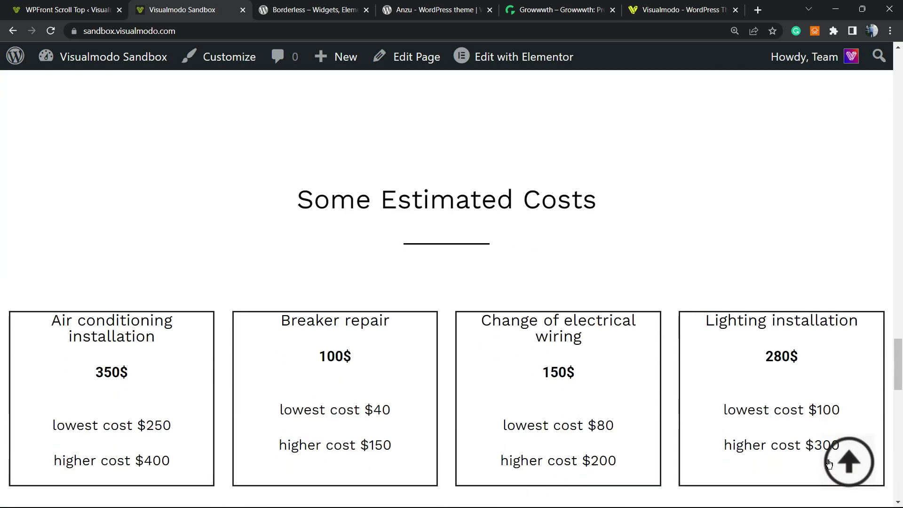
pyautogui.click(839, 463)
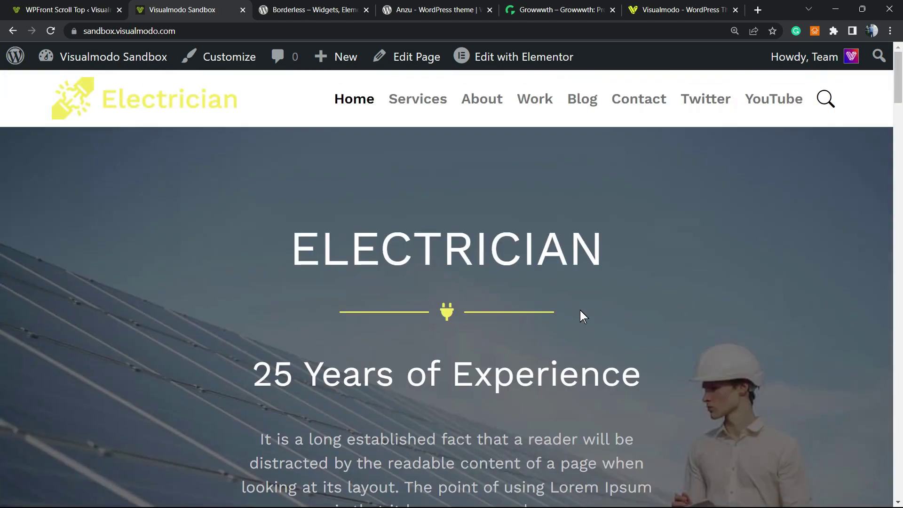
pyautogui.click(313, 10)
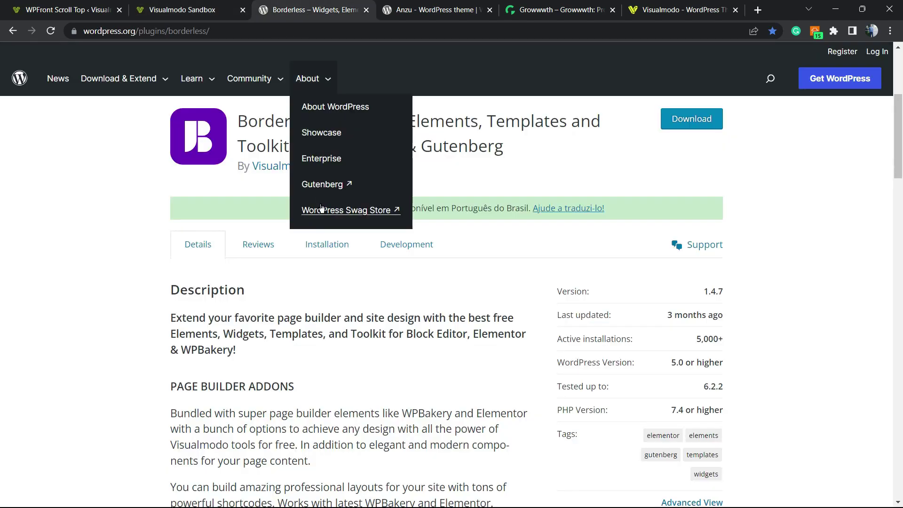
# Select the Borderless plugin title on its WordPress.org listing, then view the Anzu theme page.
pyautogui.scroll(5, 261, 254)
pyautogui.moveTo(337, 356); pyautogui.dragTo(329, 356)
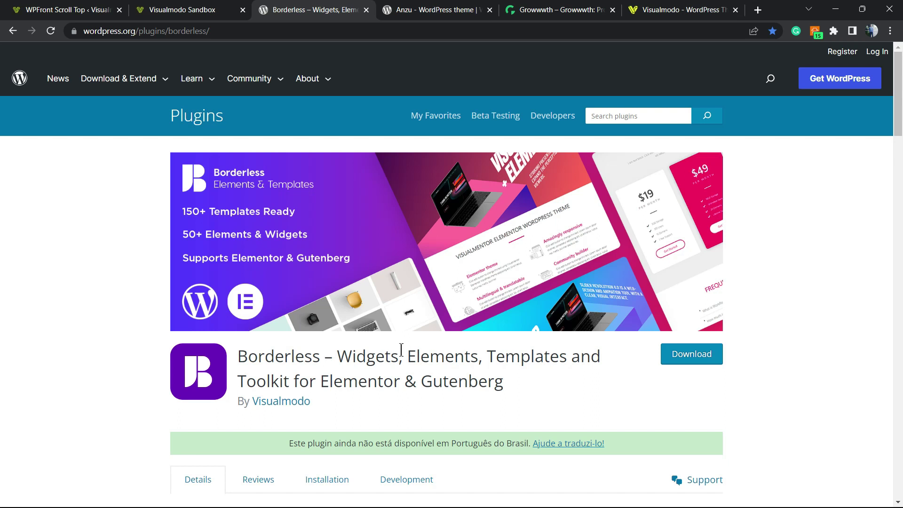
pyautogui.tripleClick(434, 356)
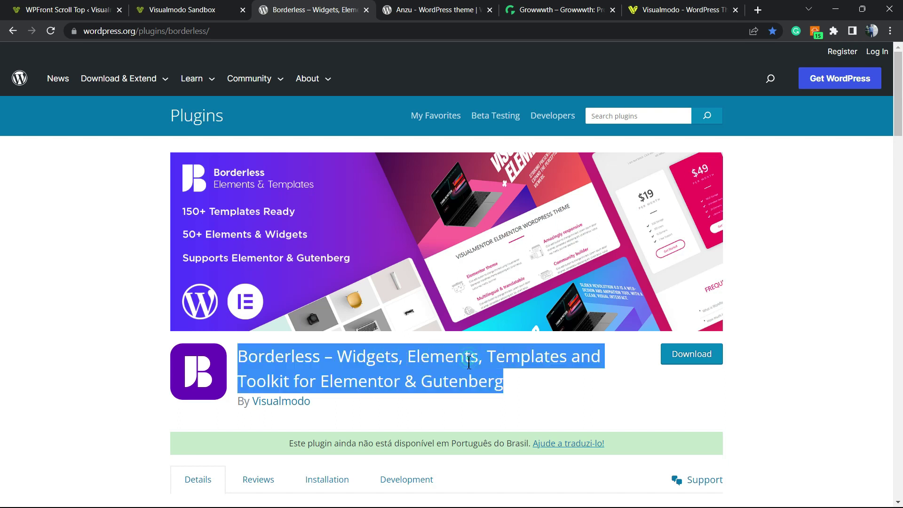
pyautogui.click(409, 9)
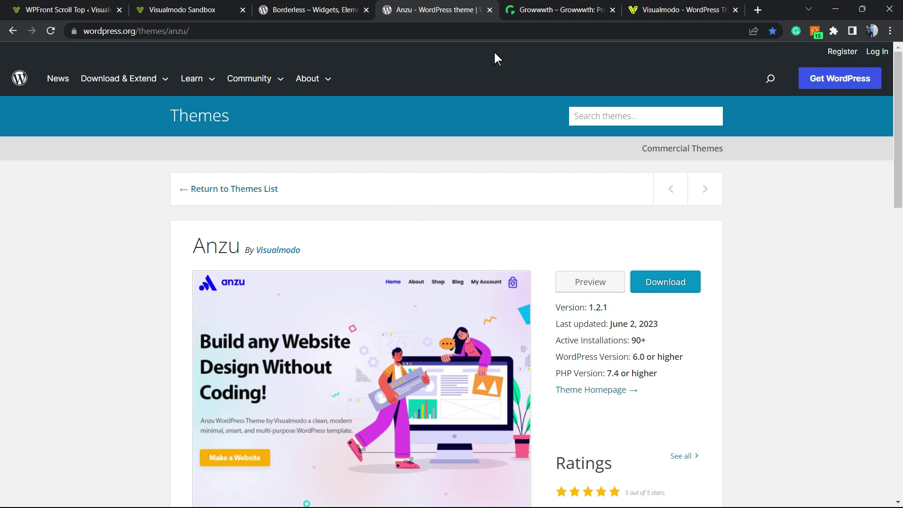
pyautogui.click(527, 8)
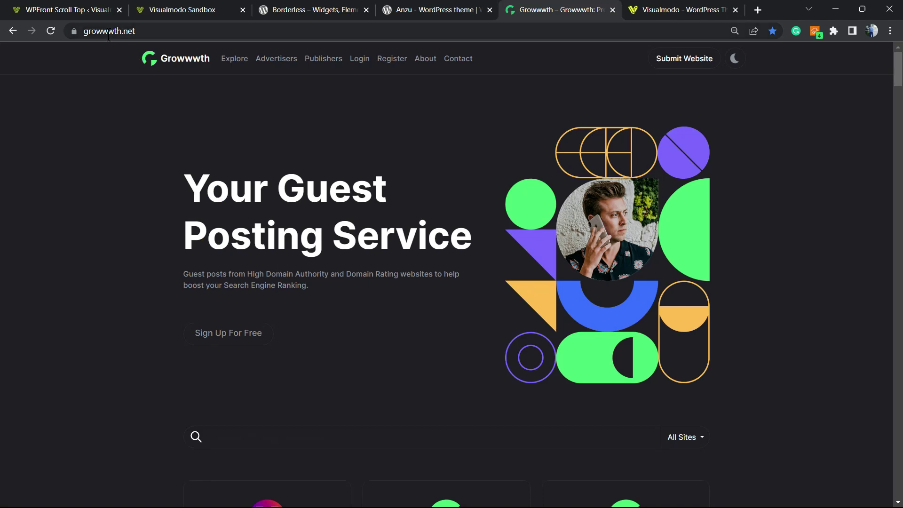
# Scroll up and down through Growwwth's grid of listed guest-posting site cards.
pyautogui.scroll(-9, 297, 152)
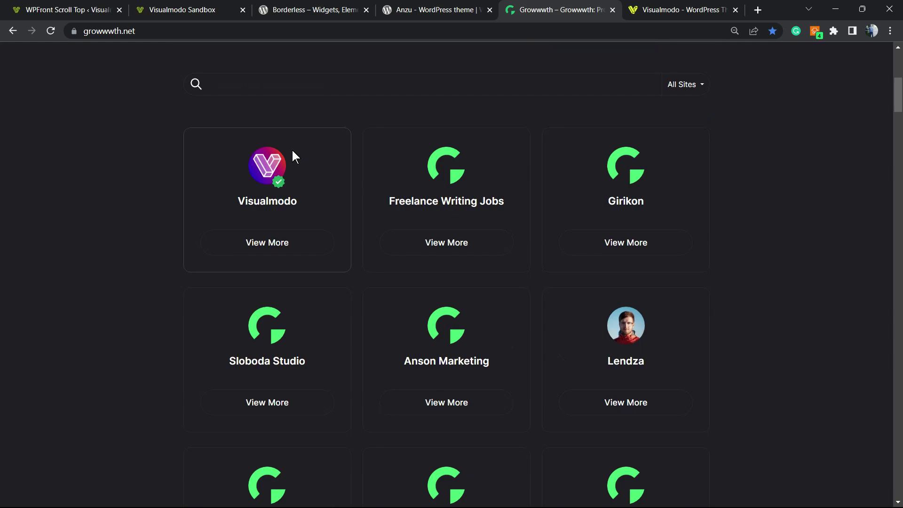
pyautogui.scroll(-10, 313, 171)
pyautogui.scroll(18, 319, 181)
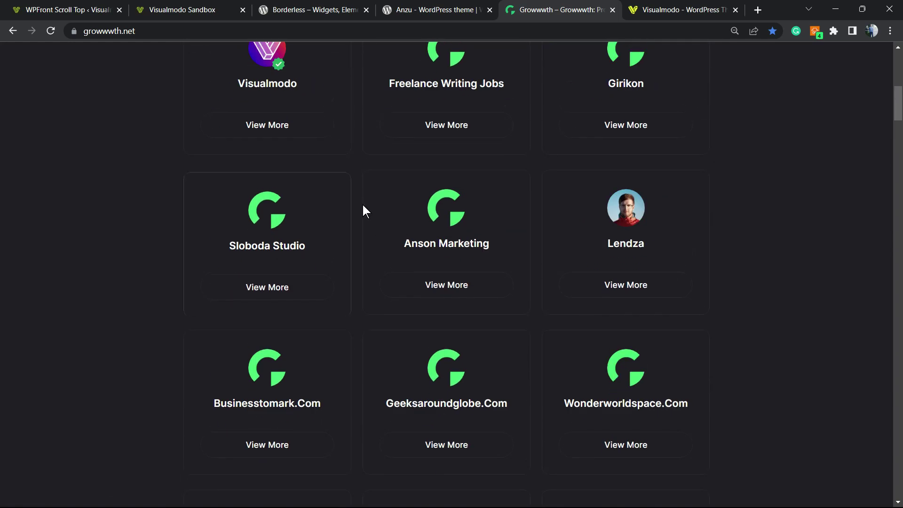
pyautogui.scroll(-7, 363, 205)
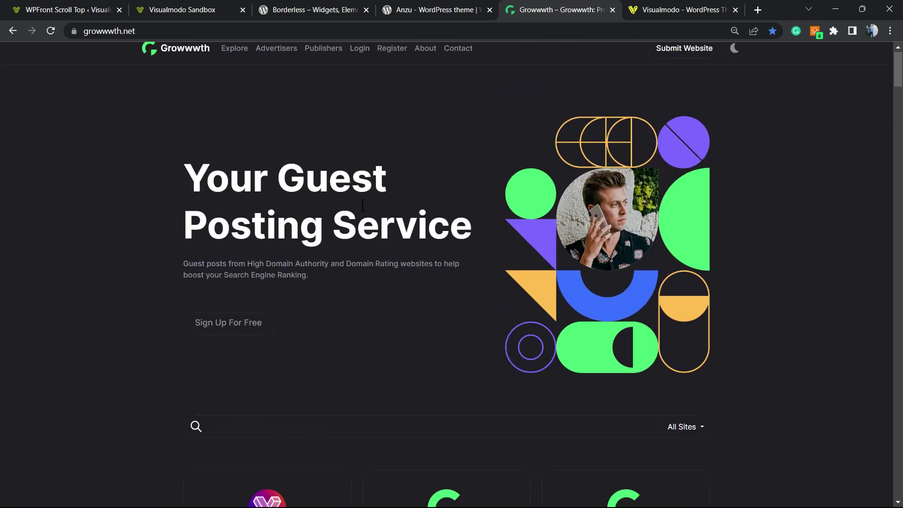
pyautogui.scroll(7, 357, 198)
pyautogui.scroll(-18, 377, 183)
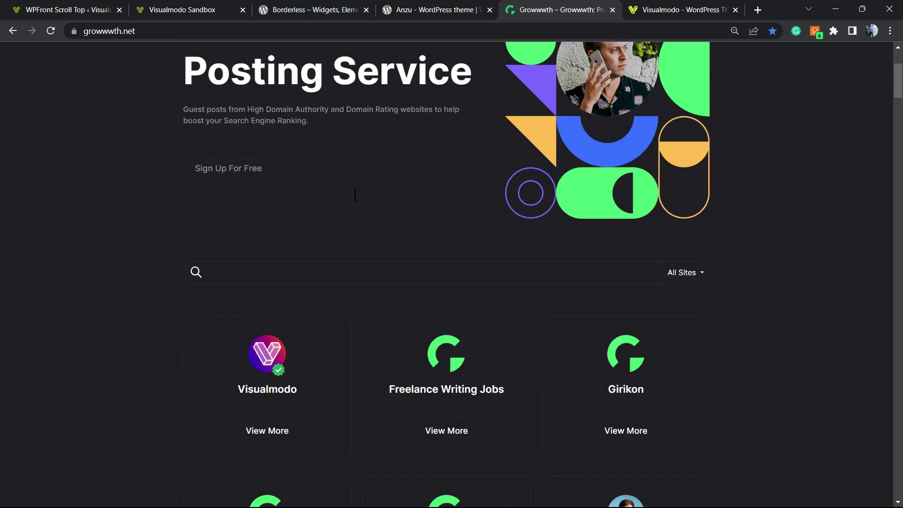
pyautogui.hotkey('ctrl', 'Tab')
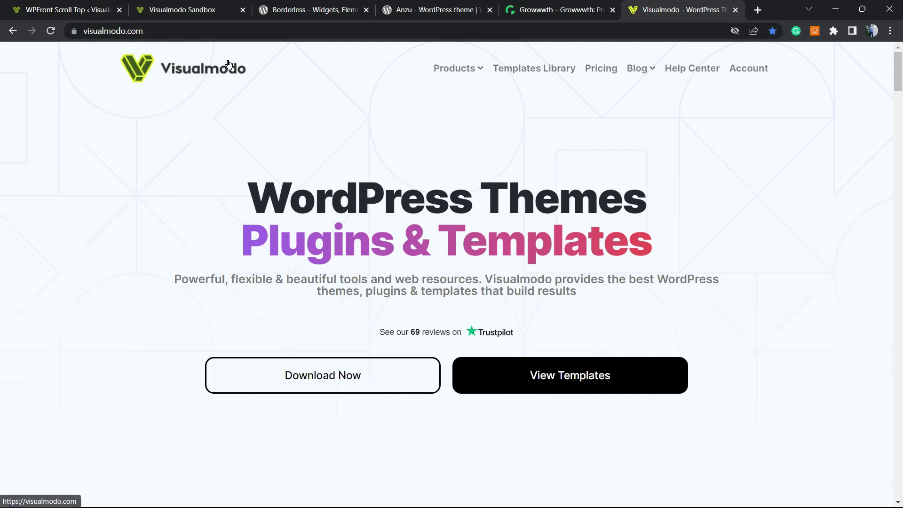
# Open Visualmodo's Templates Library and scroll past templates like Coworking, Surfing, Franchise and Computer Shop.
pyautogui.click(524, 71)
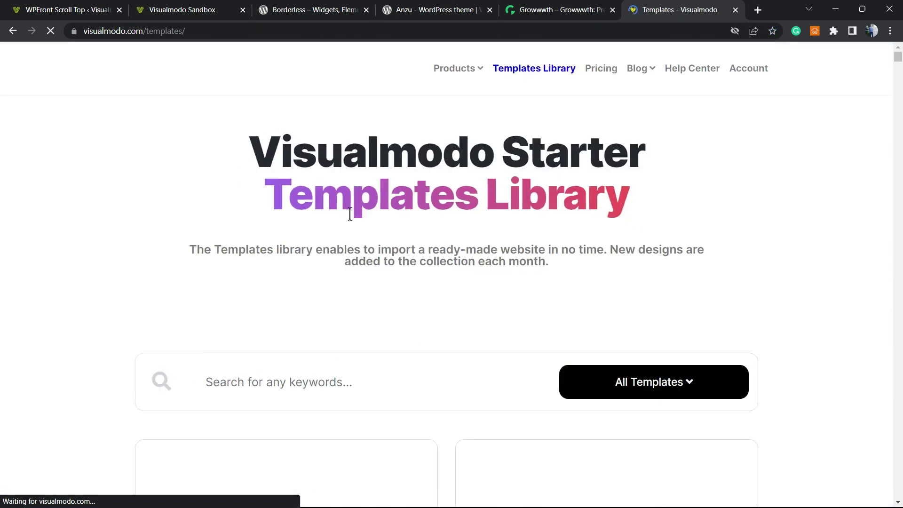
pyautogui.scroll(-7, 337, 229)
pyautogui.scroll(-15, 451, 297)
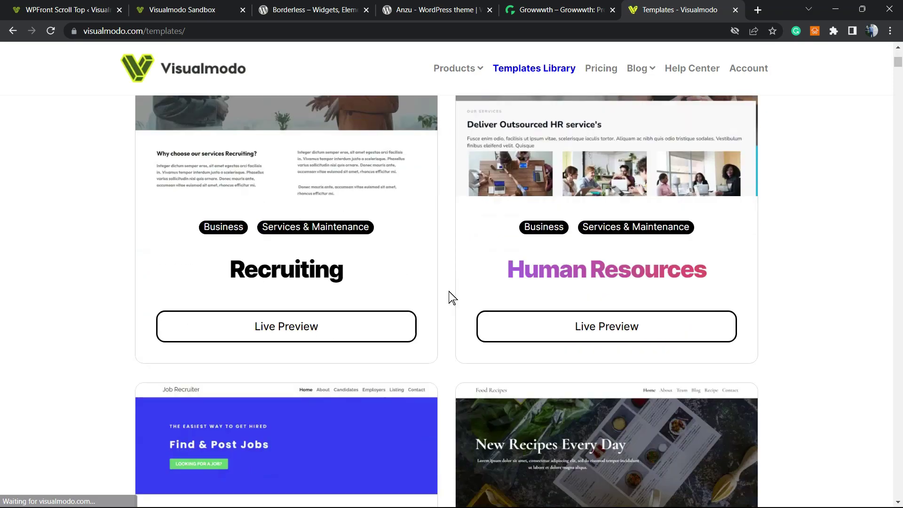
pyautogui.scroll(-15, 453, 299)
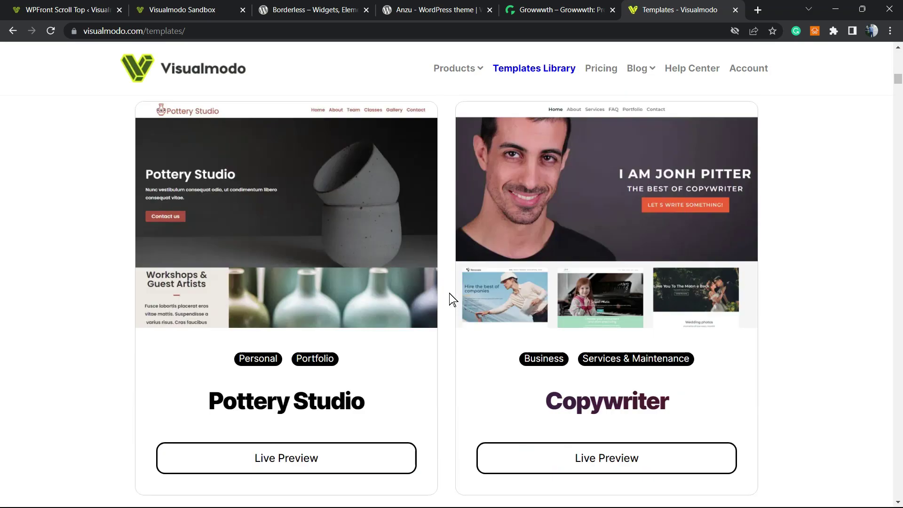
pyautogui.scroll(-15, 452, 300)
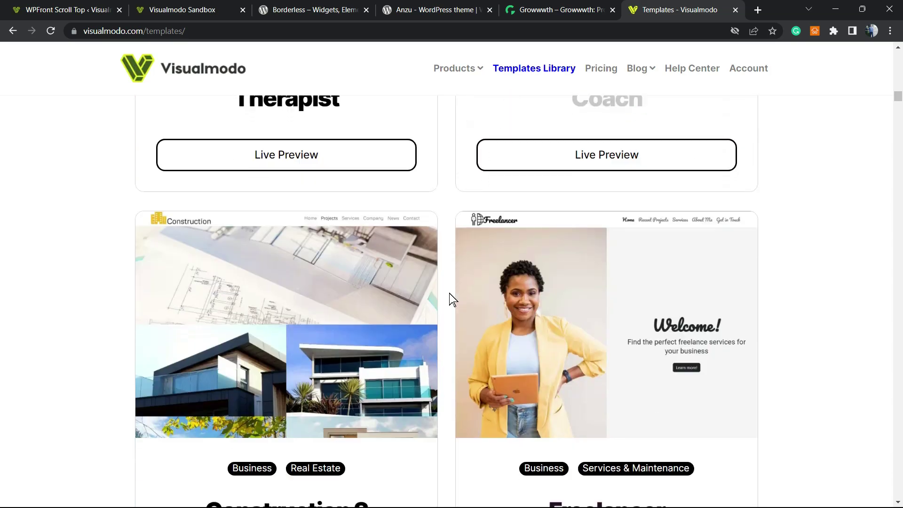
pyautogui.scroll(-15, 453, 299)
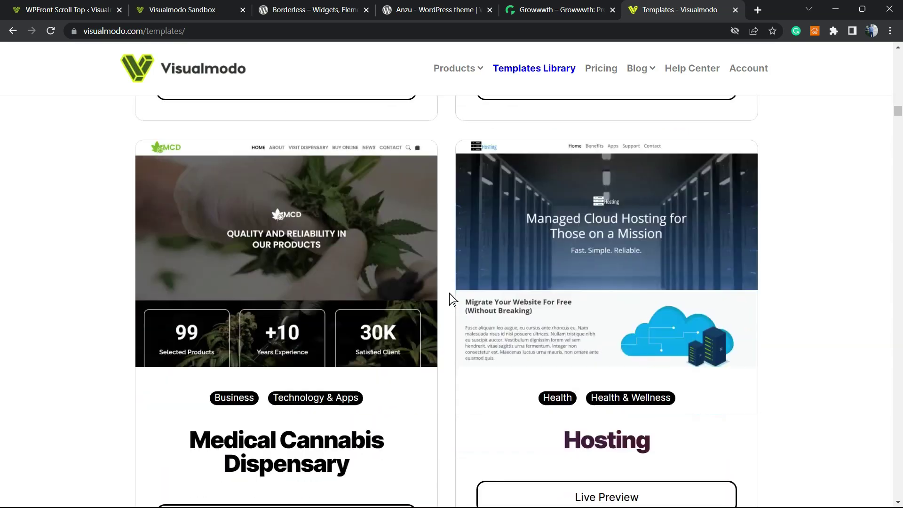
pyautogui.scroll(-15, 453, 299)
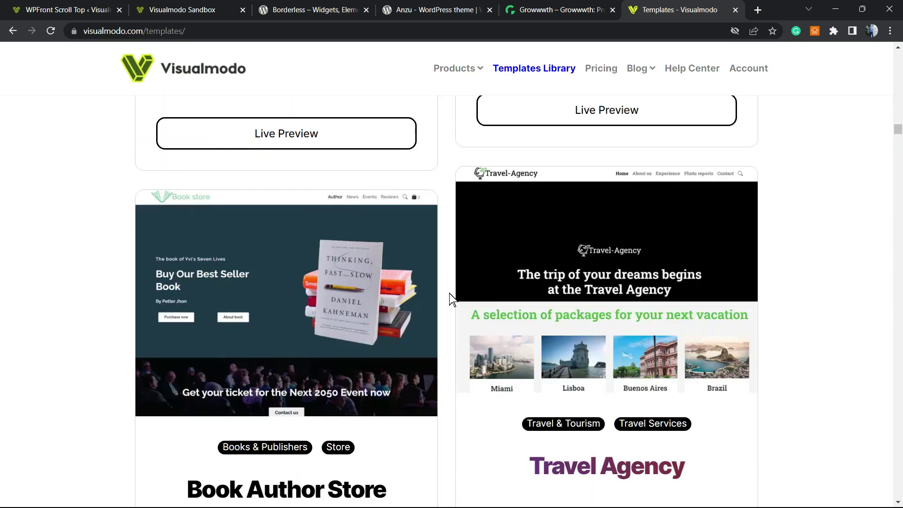
pyautogui.scroll(-15, 453, 299)
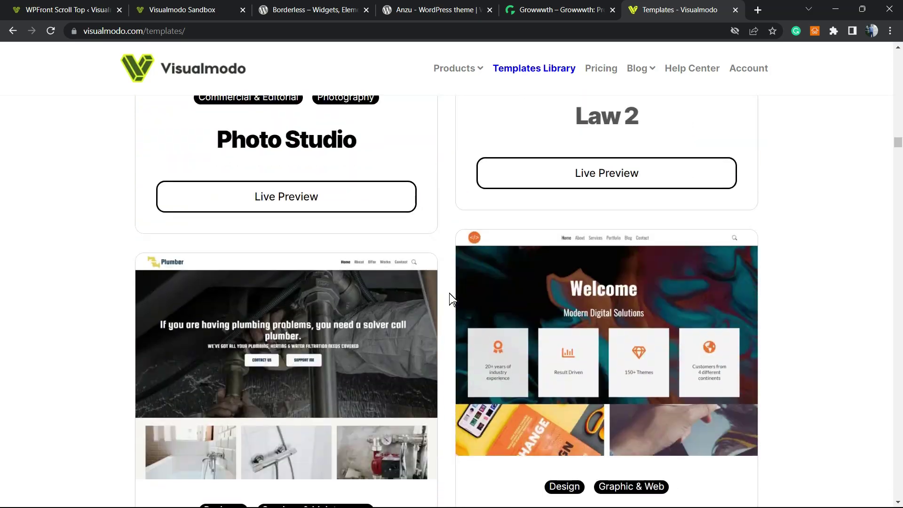
pyautogui.scroll(-15, 453, 299)
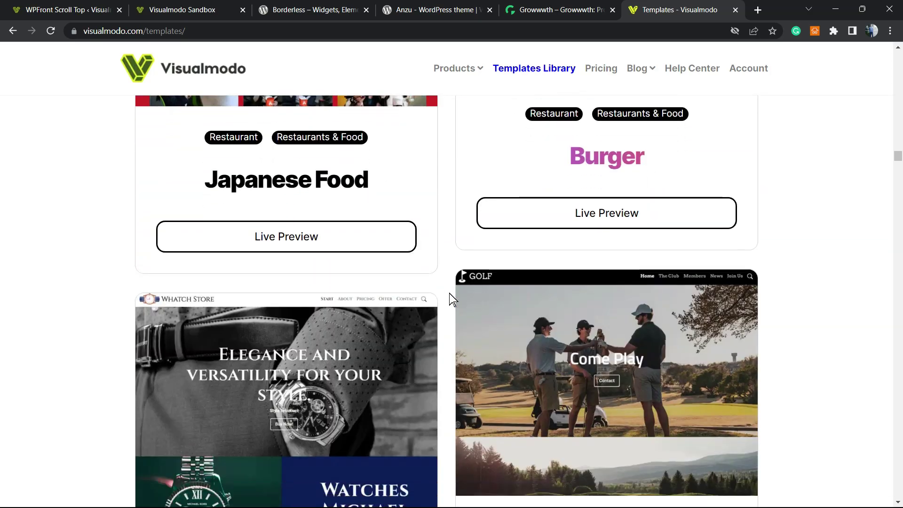
pyautogui.scroll(-15, 452, 299)
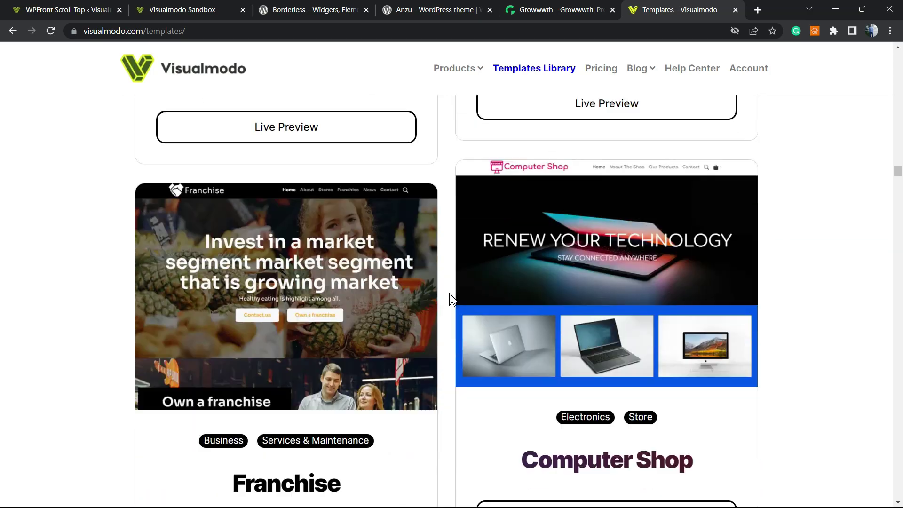
pyautogui.scroll(-15, 453, 299)
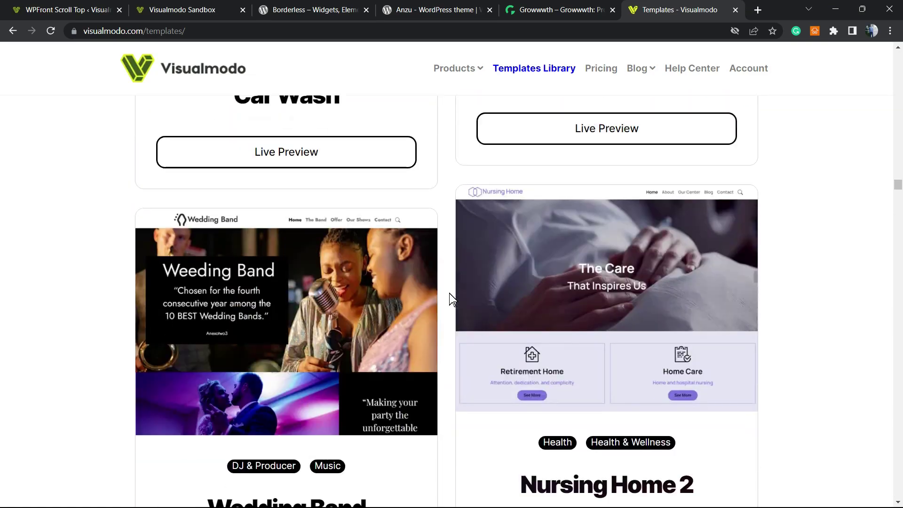
pyautogui.scroll(-15, 453, 299)
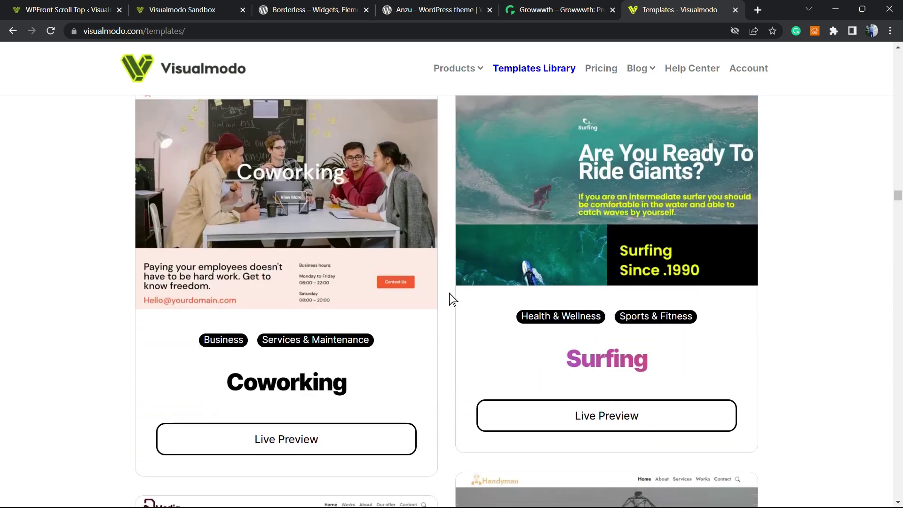